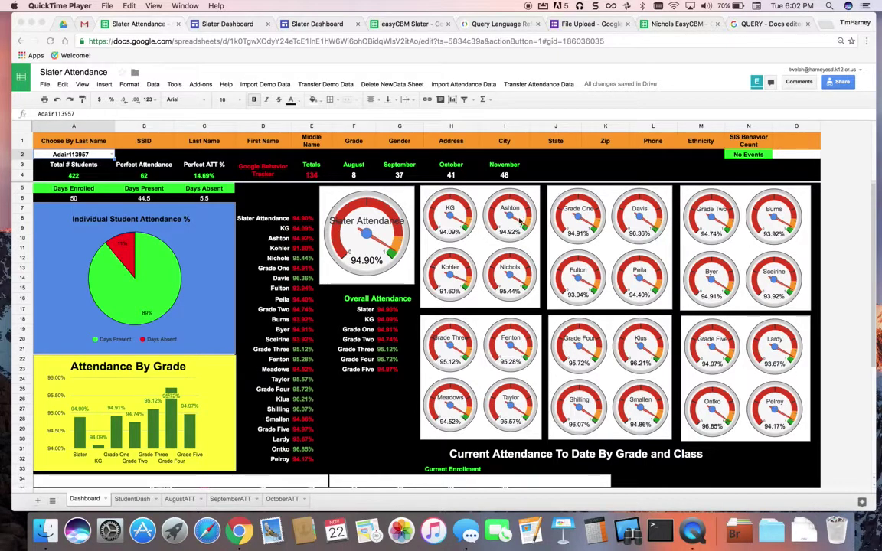
Find student 'cox' in cell A2, then switch to another student showing 47.5 days present.
scroll(366, 350, down, 5)
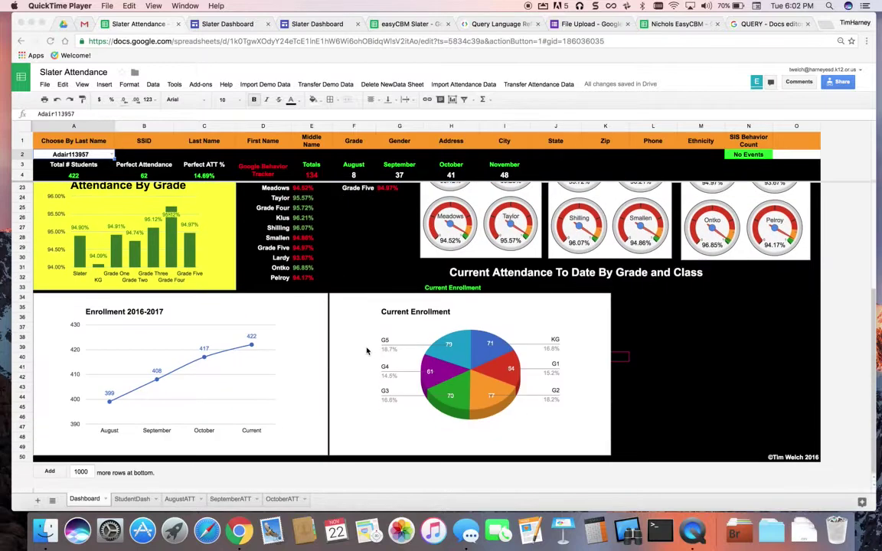
scroll(367, 350, up, 5)
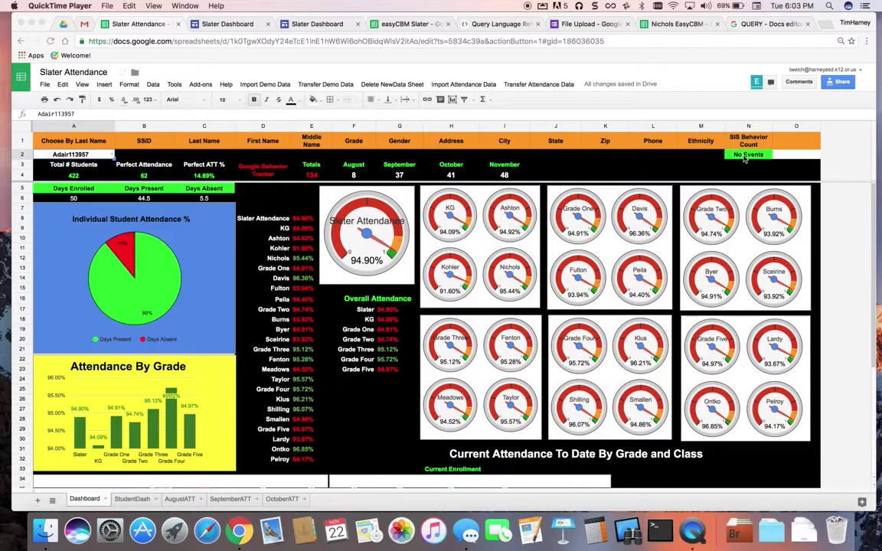
click(71, 155)
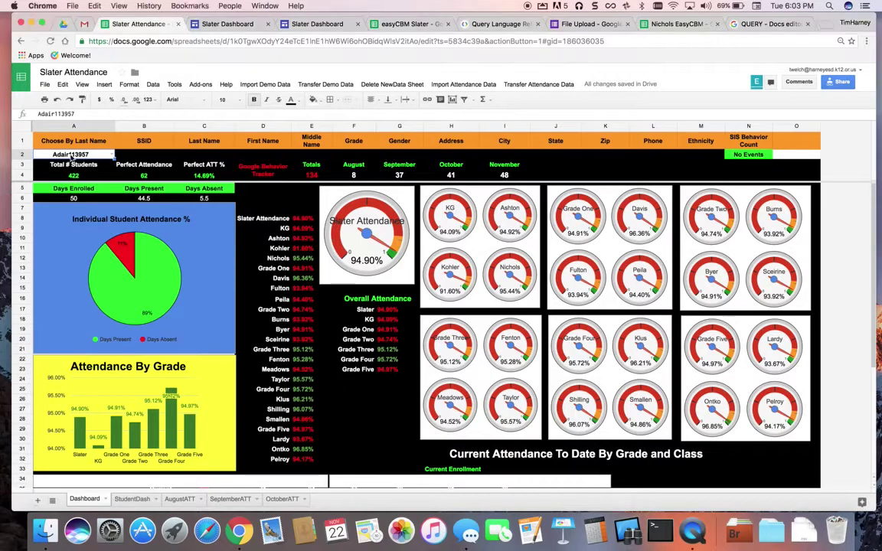
double_click(71, 155)
text(cox)
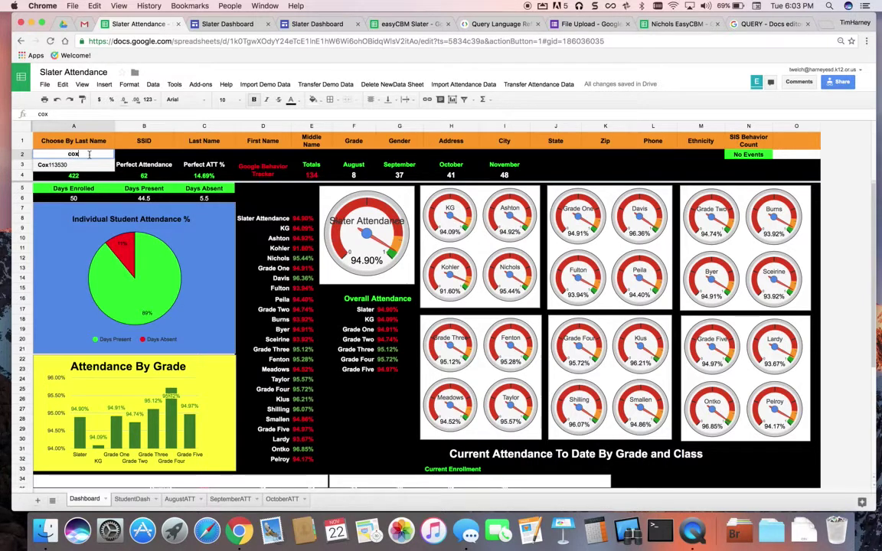
click(65, 165)
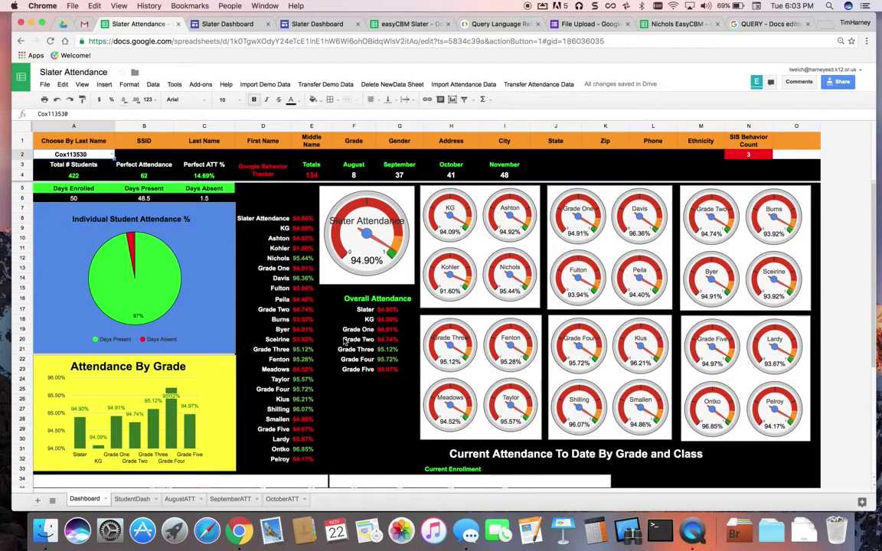
click(112, 156)
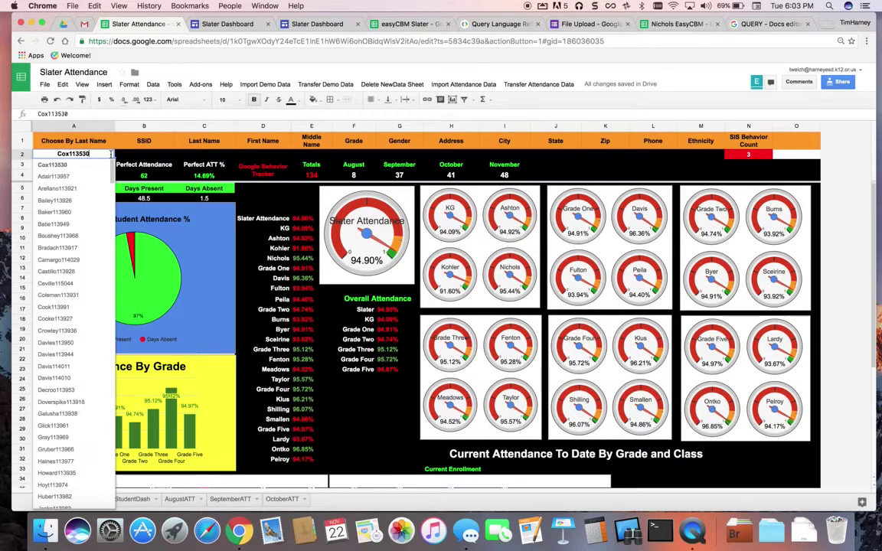
click(65, 192)
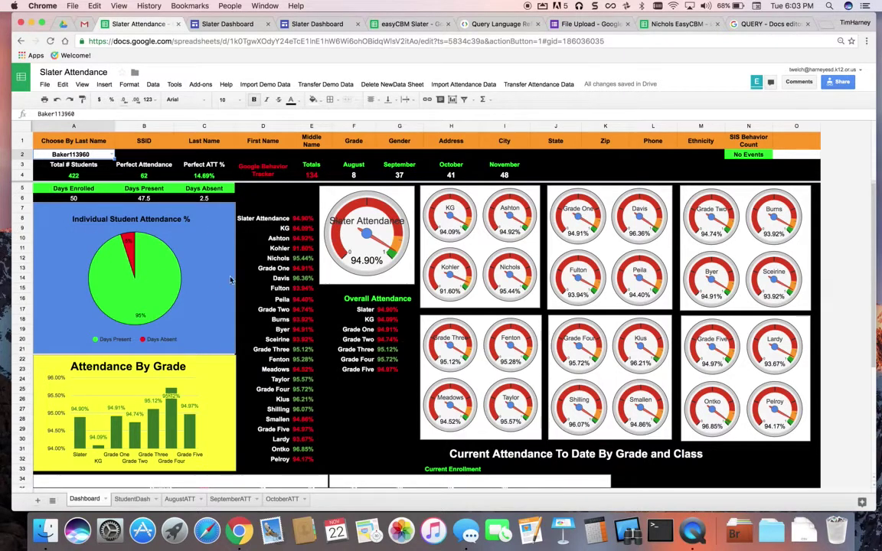
scroll(516, 325, down, 6)
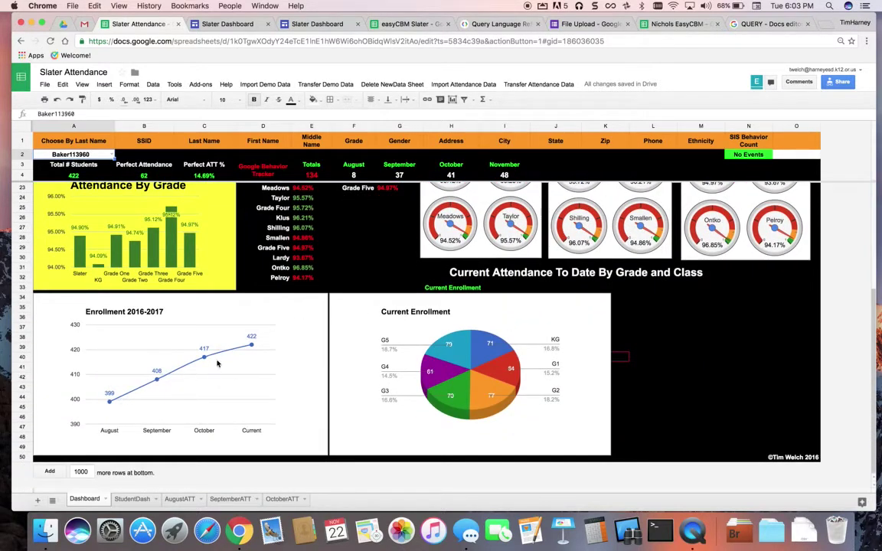
click(502, 342)
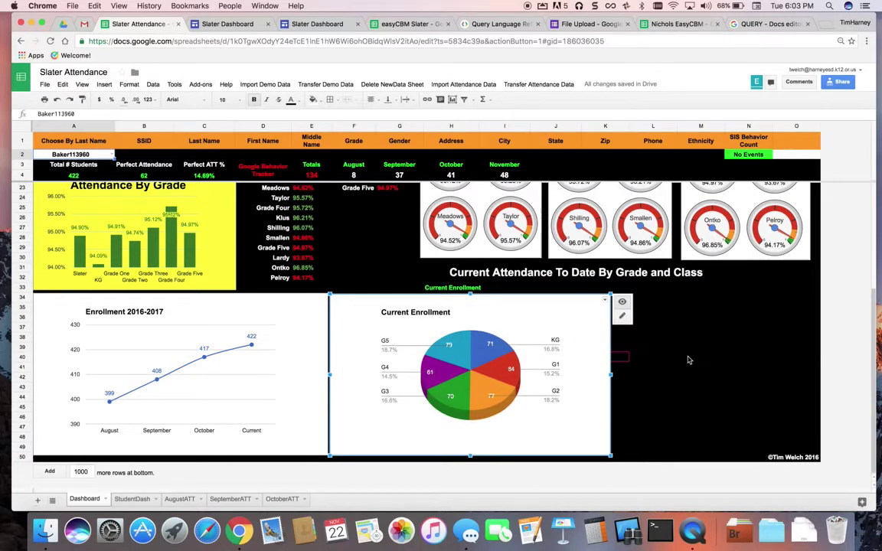
scroll(687, 368, up, 6)
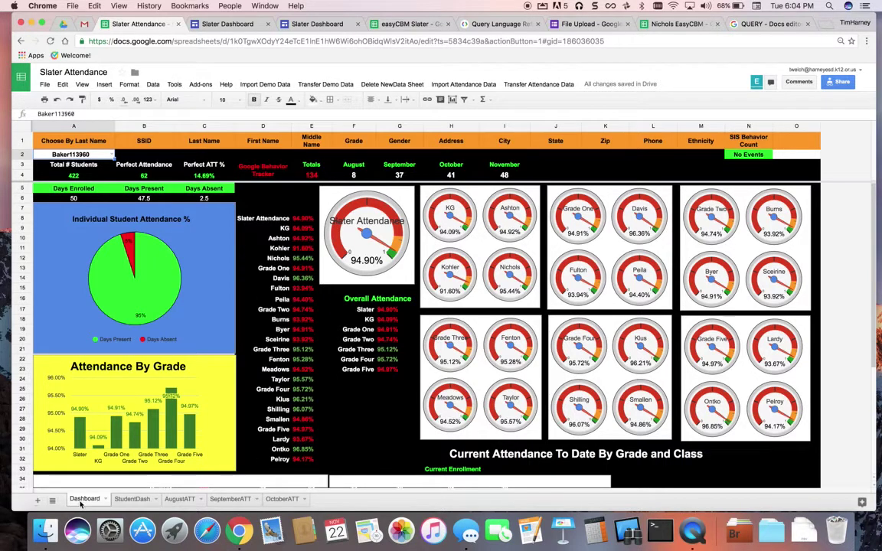
On the StudentDash sheet, select the first student from cell A2's list.
click(127, 499)
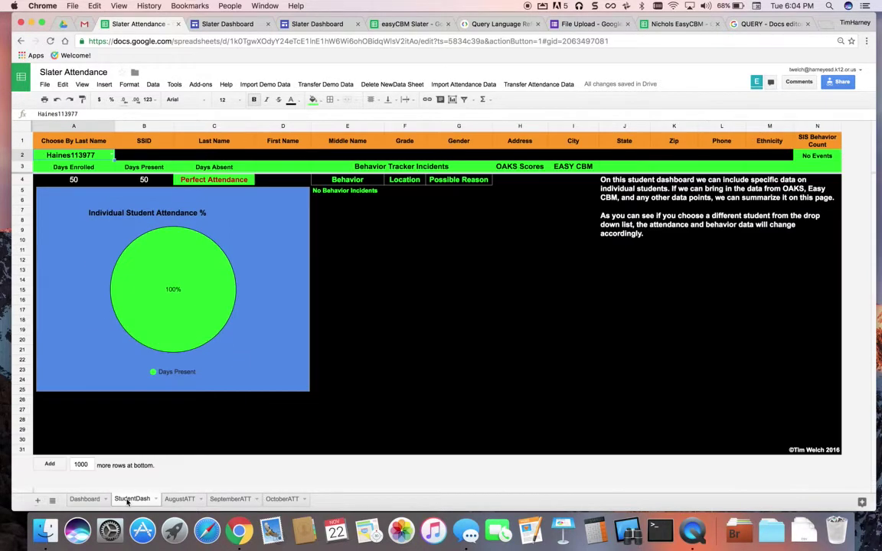
click(112, 154)
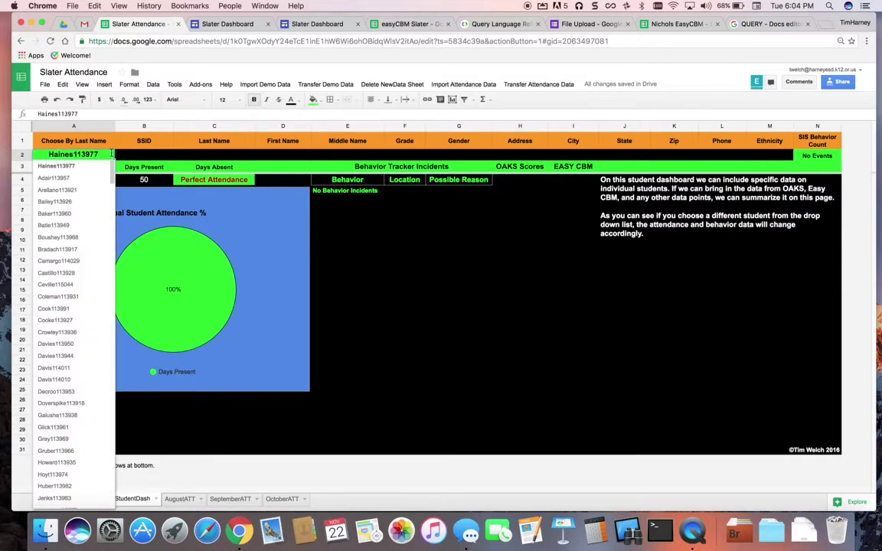
click(75, 178)
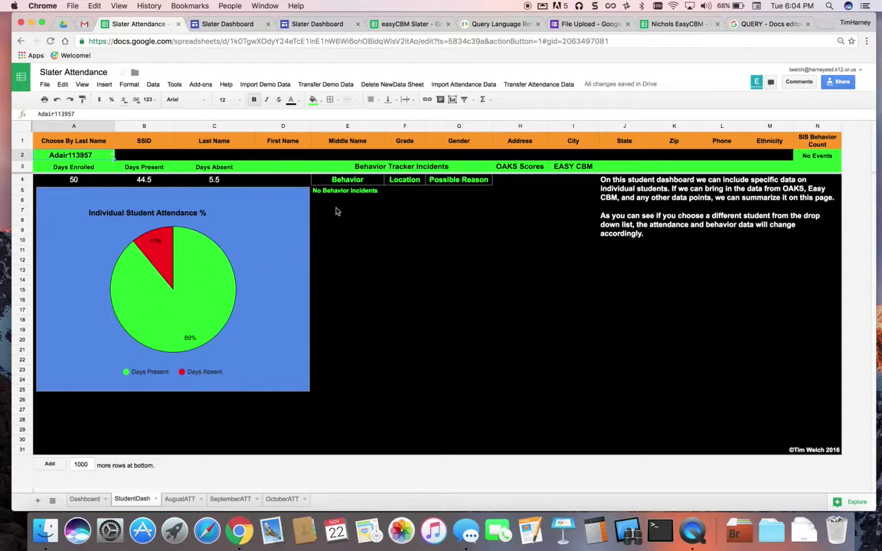
Search A2 for 'cox' to list that student's behavior incidents, then view AugustATT.
click(69, 155)
text(cox)
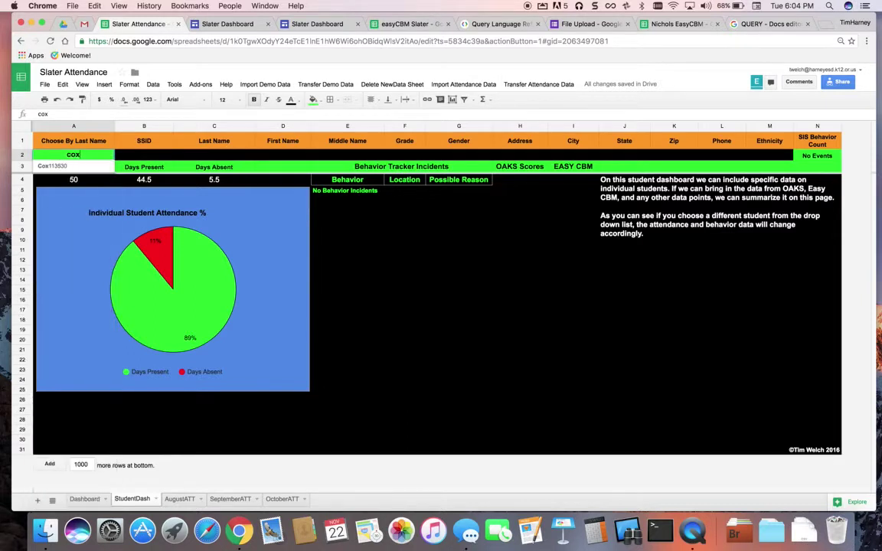
click(52, 165)
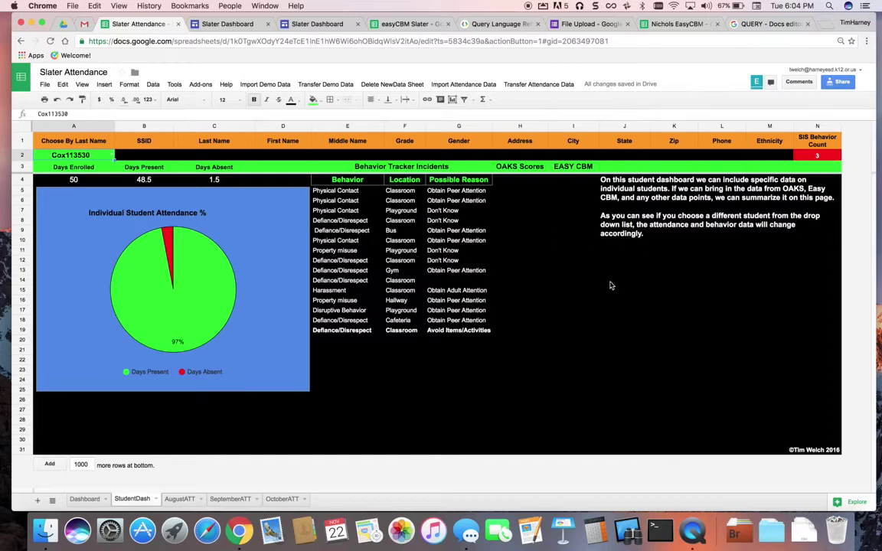
click(180, 499)
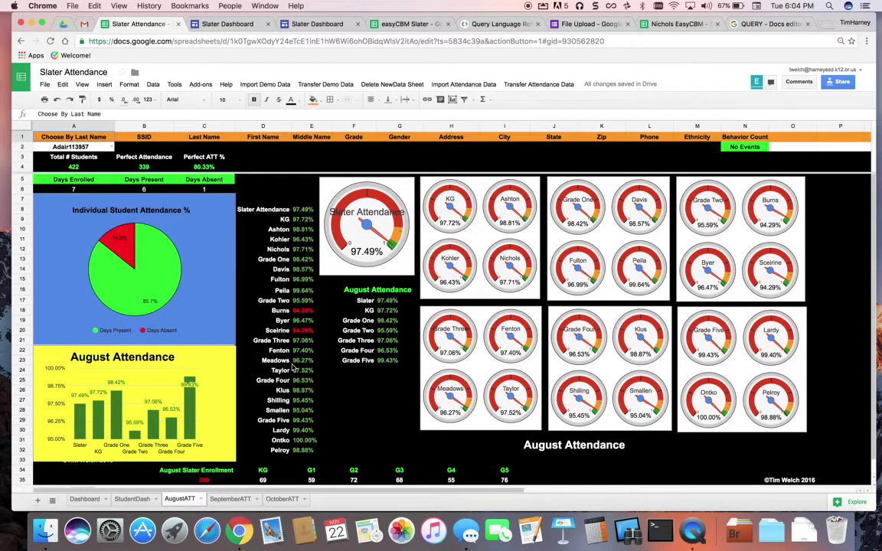
Choose another student from cell A2's dropdown list.
scroll(399, 302, down, 1)
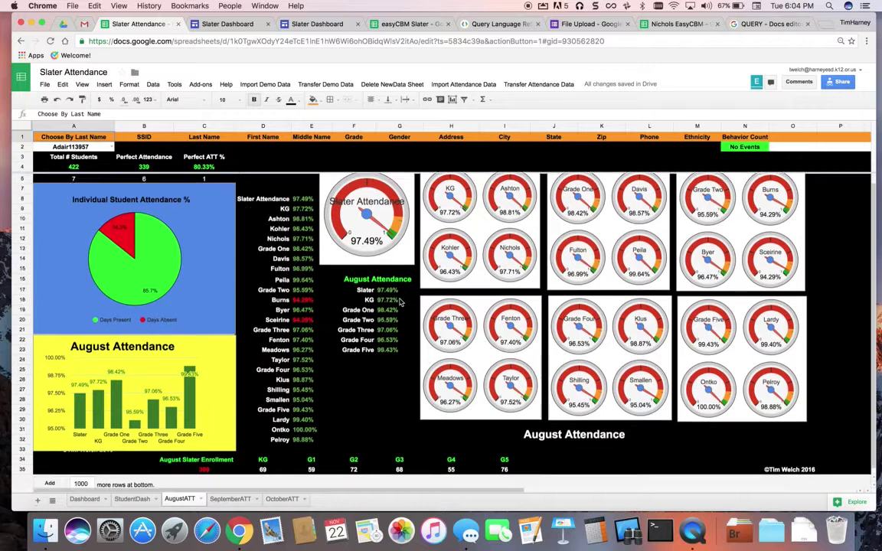
scroll(399, 302, up, 1)
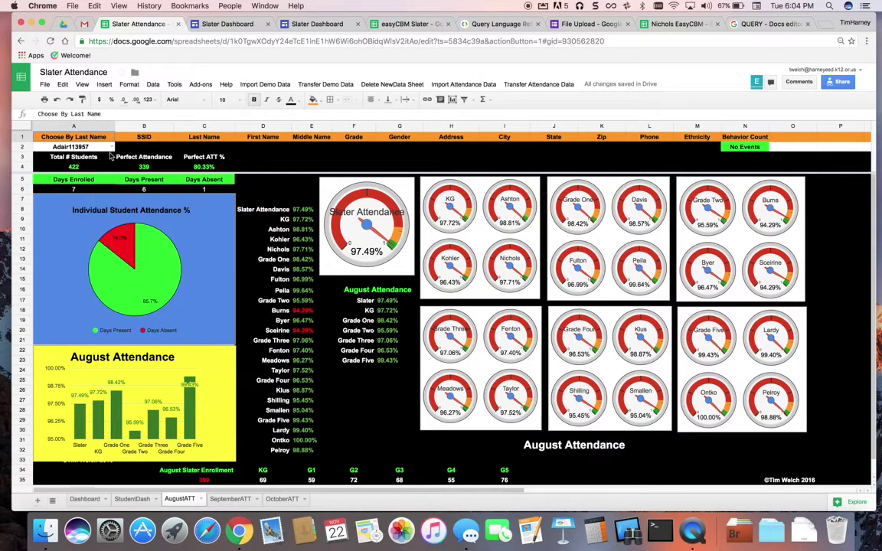
click(109, 147)
click(82, 170)
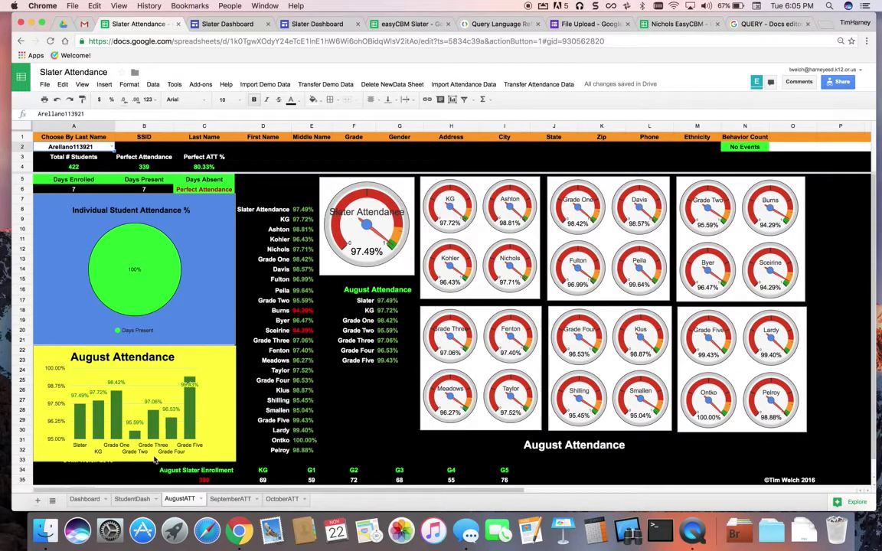
Browse the SeptemberATT, OctoberATT, AugustATT and StudentDash sheets, ending on the Dashboard sheet.
click(229, 498)
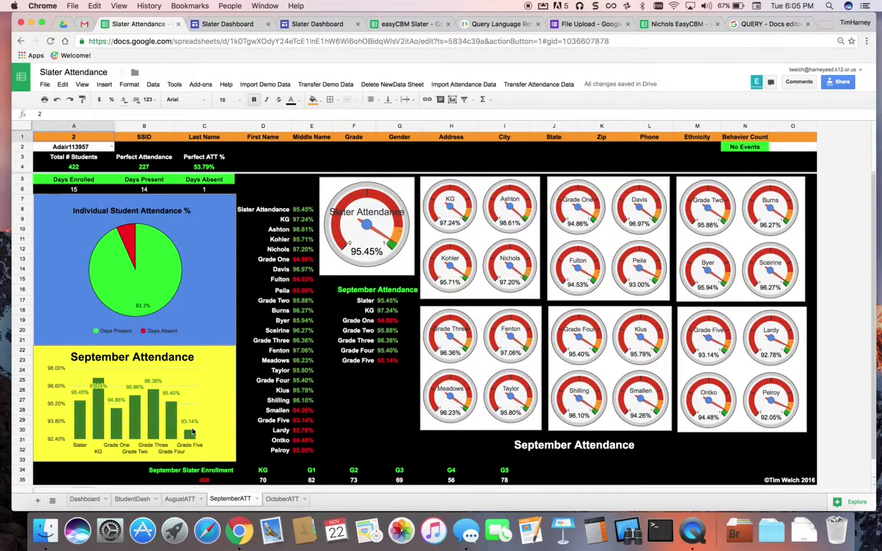
click(283, 499)
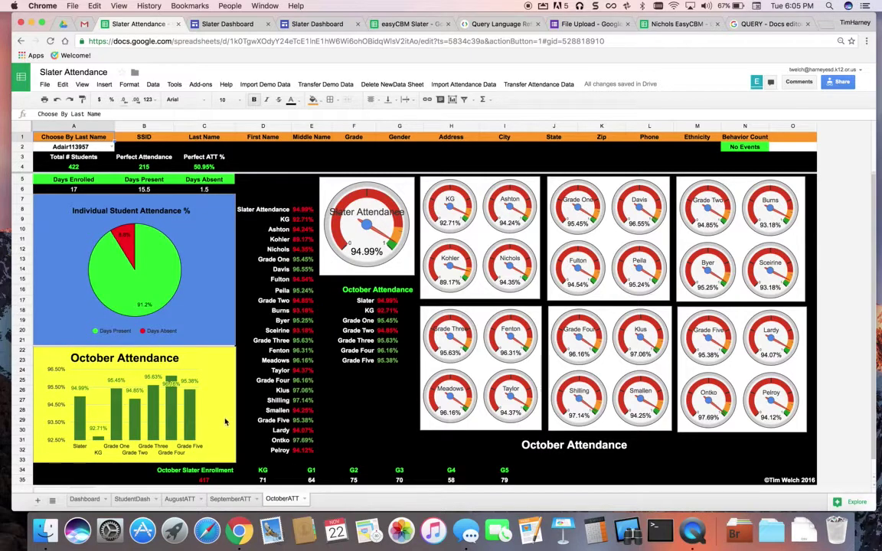
click(98, 499)
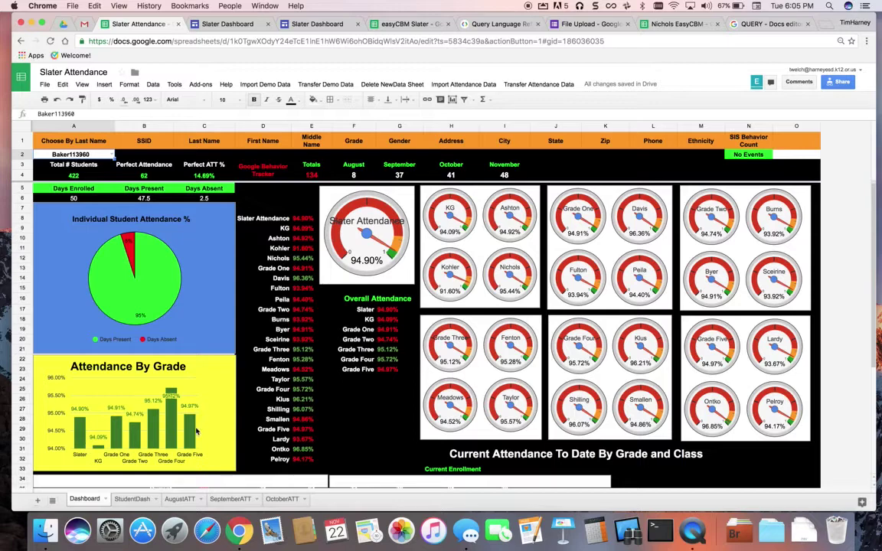
click(298, 499)
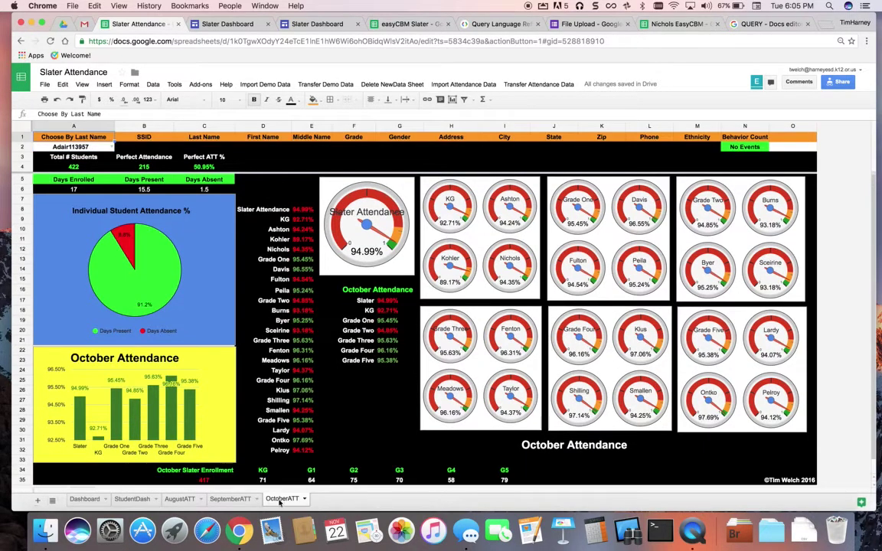
click(233, 499)
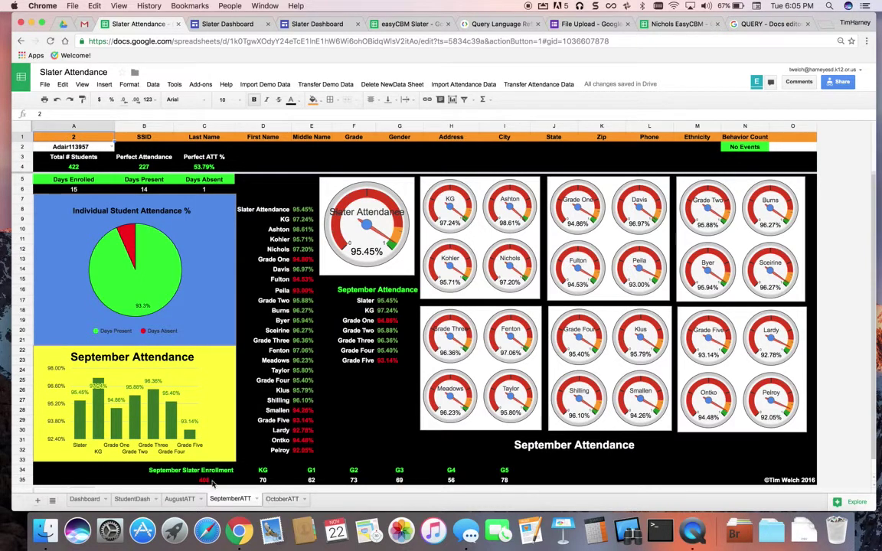
click(178, 500)
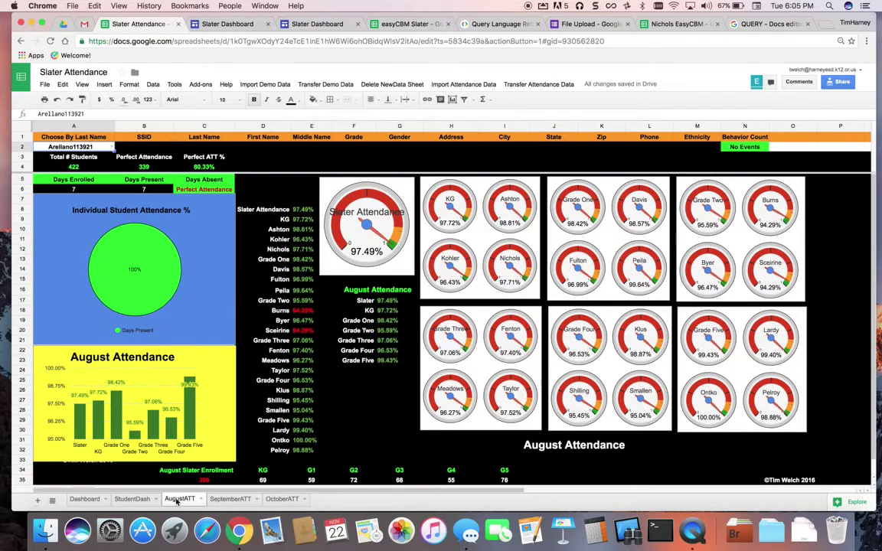
click(126, 499)
click(86, 499)
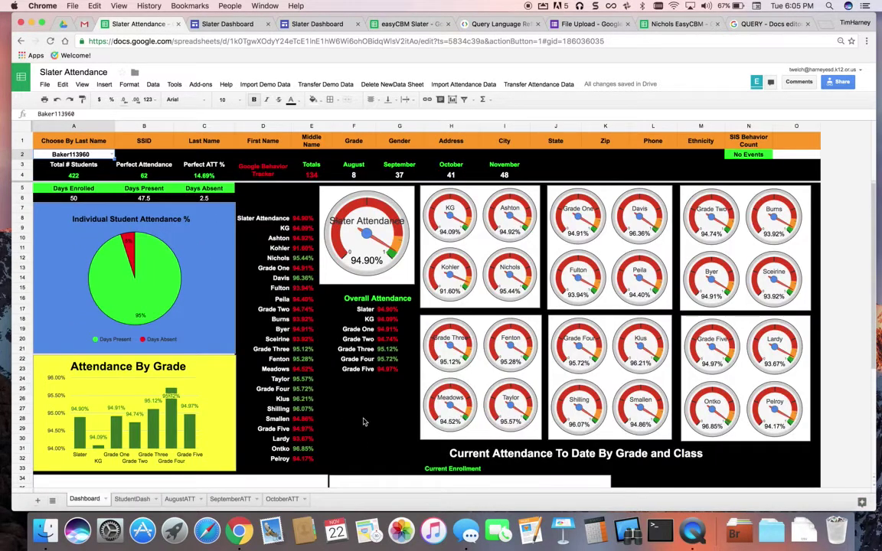
Review the Dashboard gauges, including the KG, Ashton, Kohler, Nichols gauge, then go to the Slater Dashboard site.
scroll(395, 466, down, 5)
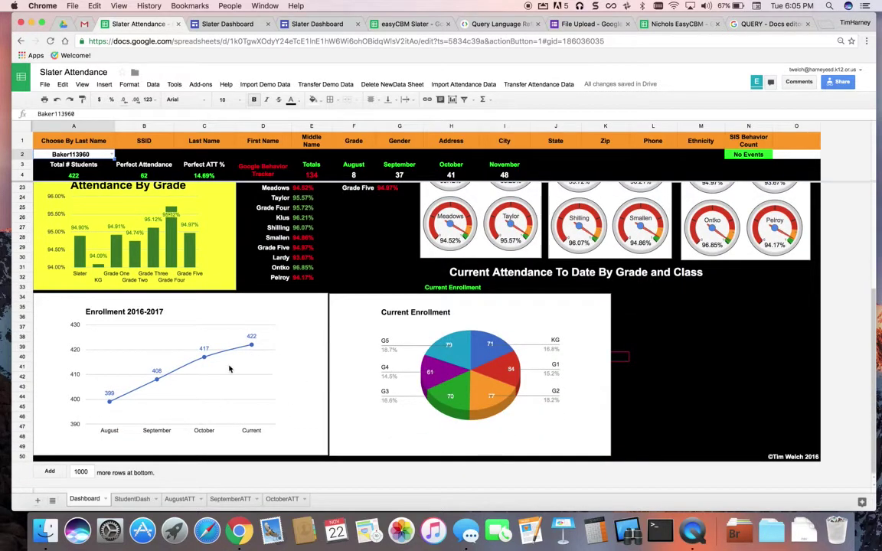
scroll(230, 369, up, 6)
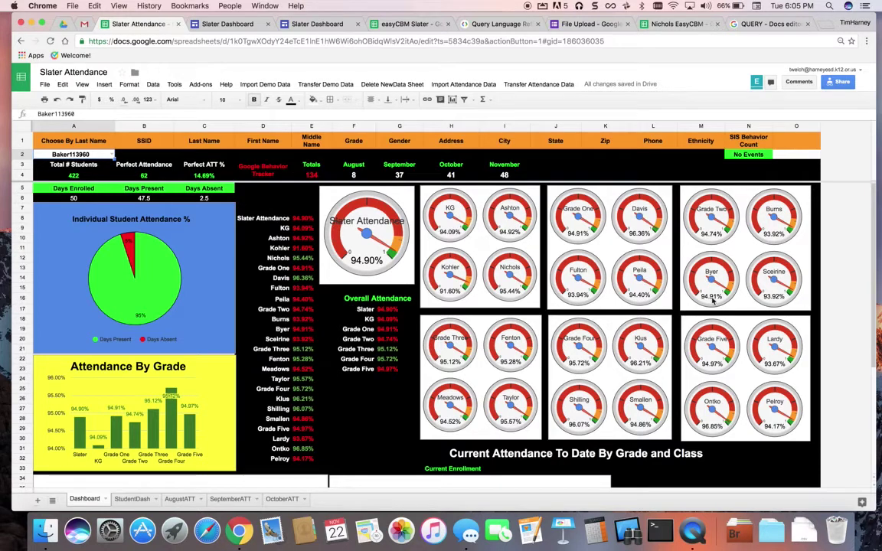
click(450, 280)
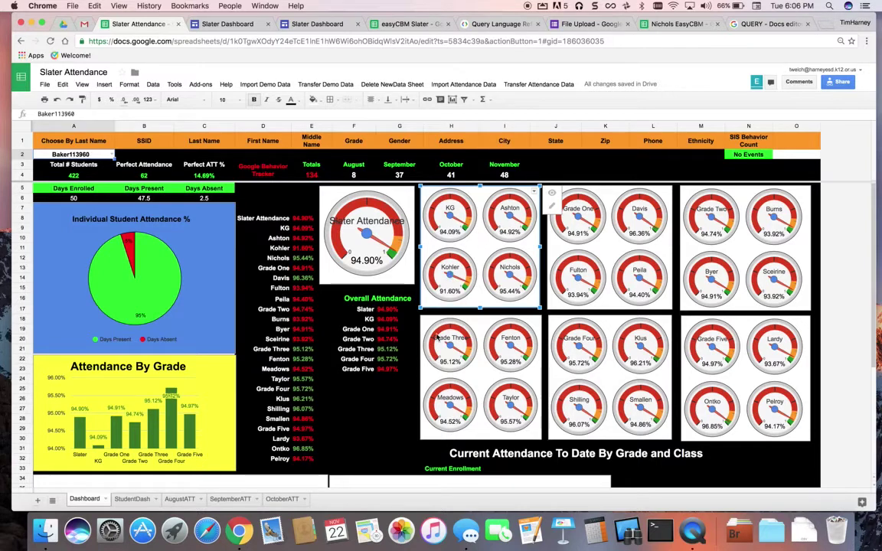
click(398, 399)
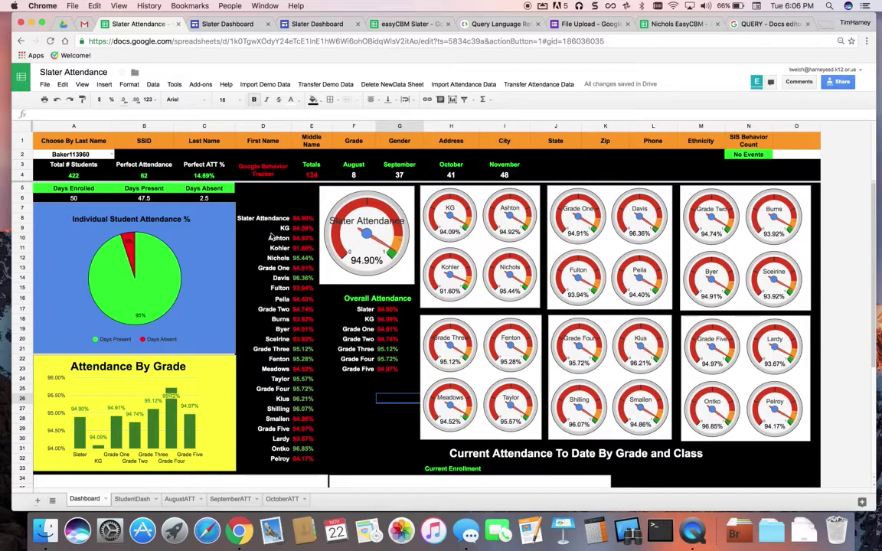
click(319, 25)
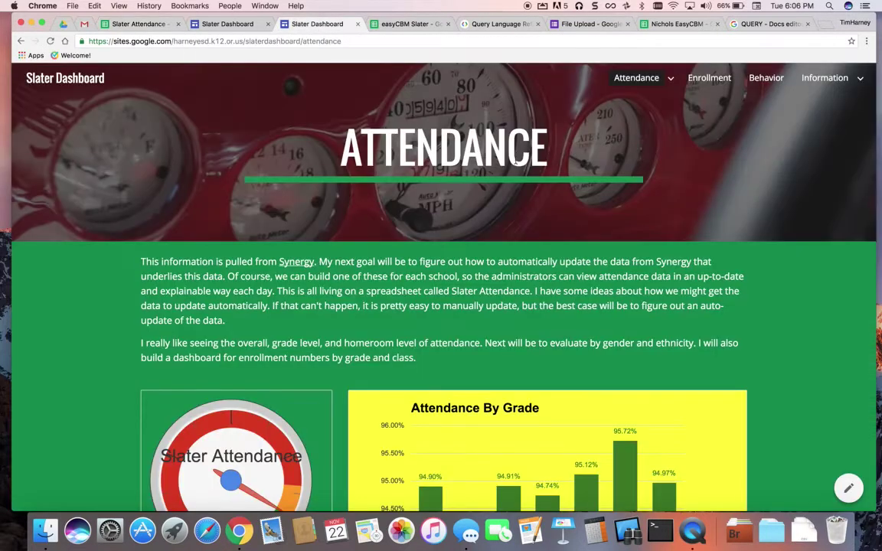
click(102, 75)
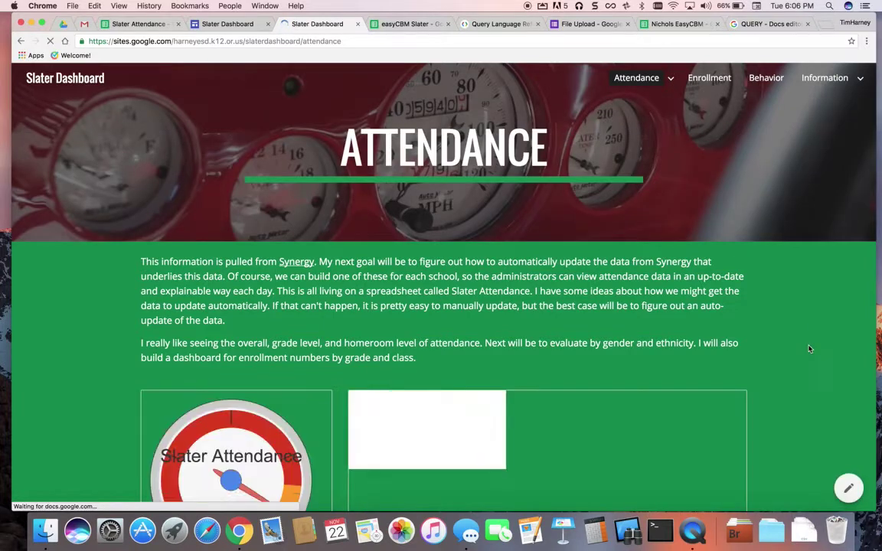
scroll(808, 350, down, 1)
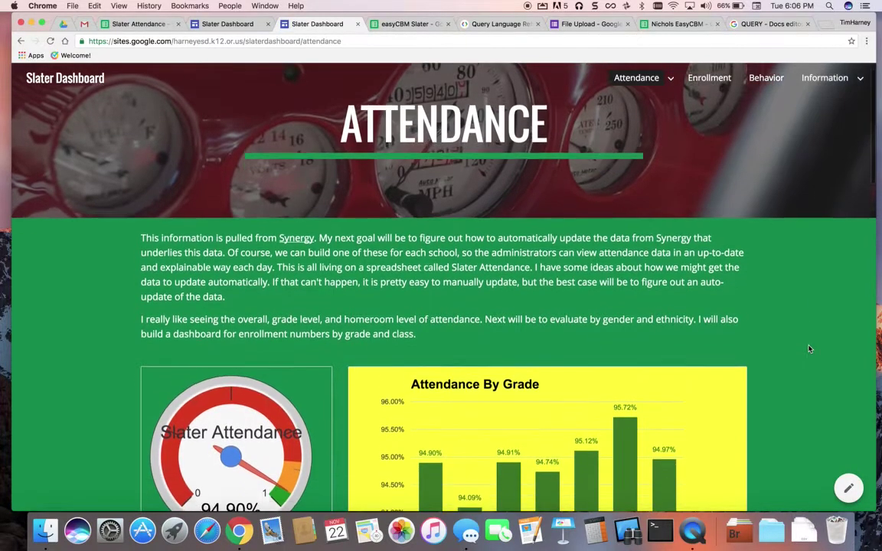
scroll(808, 350, up, 1)
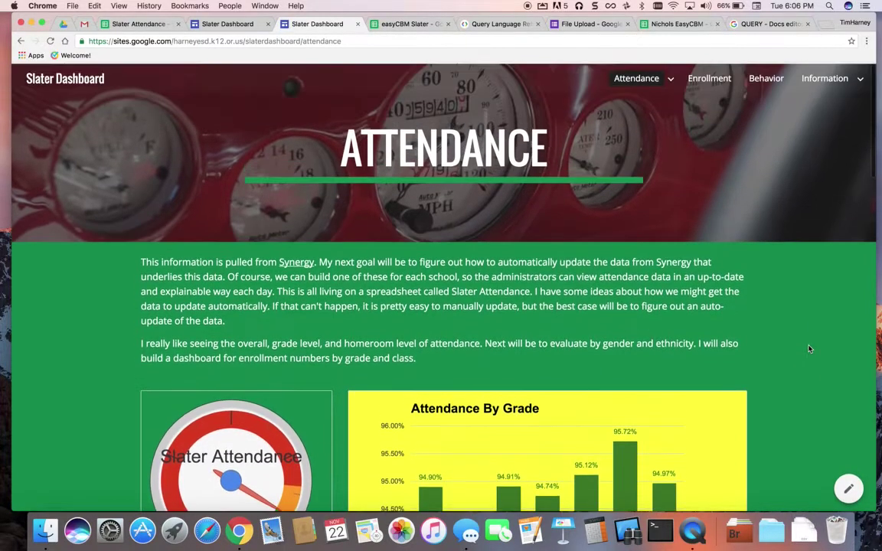
Check the spreadsheet's Dashboard sheet against the site, then return to the Slater Dashboard Attendance page.
click(144, 26)
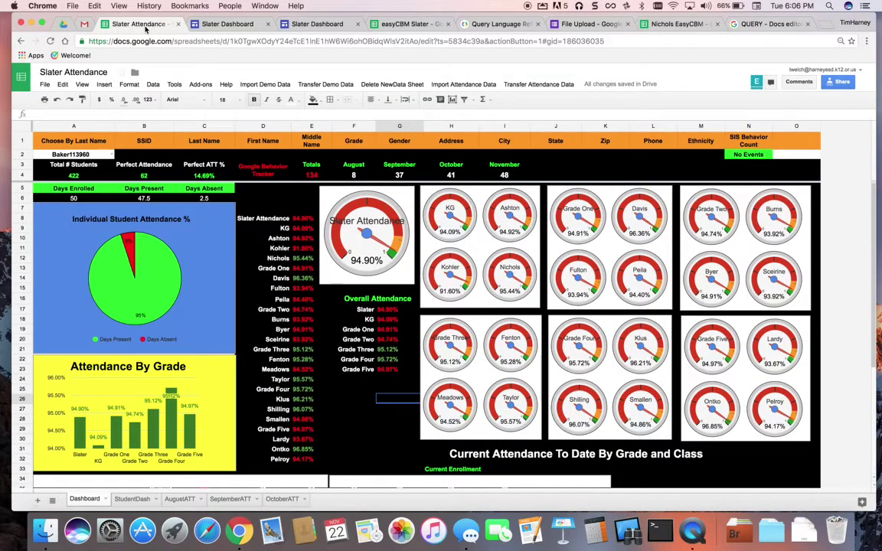
scroll(280, 209, down, 5)
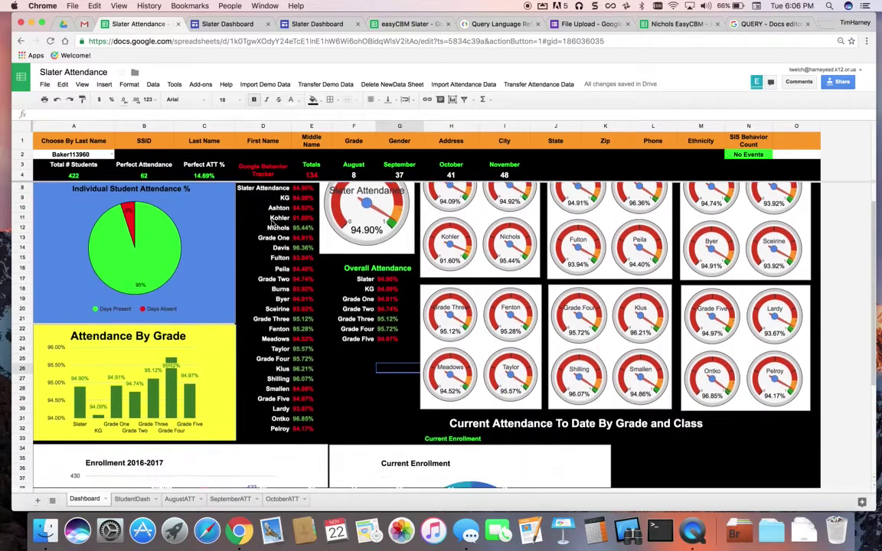
scroll(292, 200, up, 5)
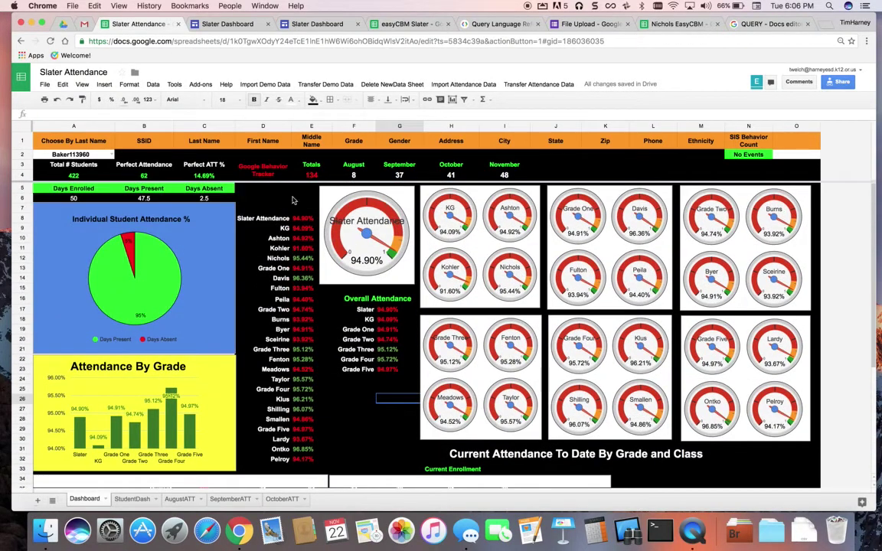
click(320, 24)
Scroll down the Attendance page to the embedded Enrollment 2016-2017 and Current Enrollment charts.
scroll(862, 361, down, 10)
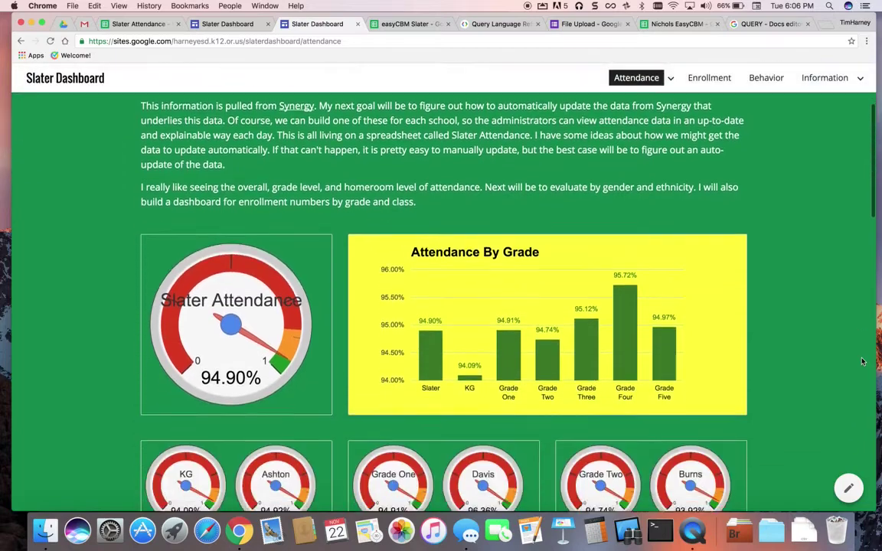
scroll(862, 361, up, 3)
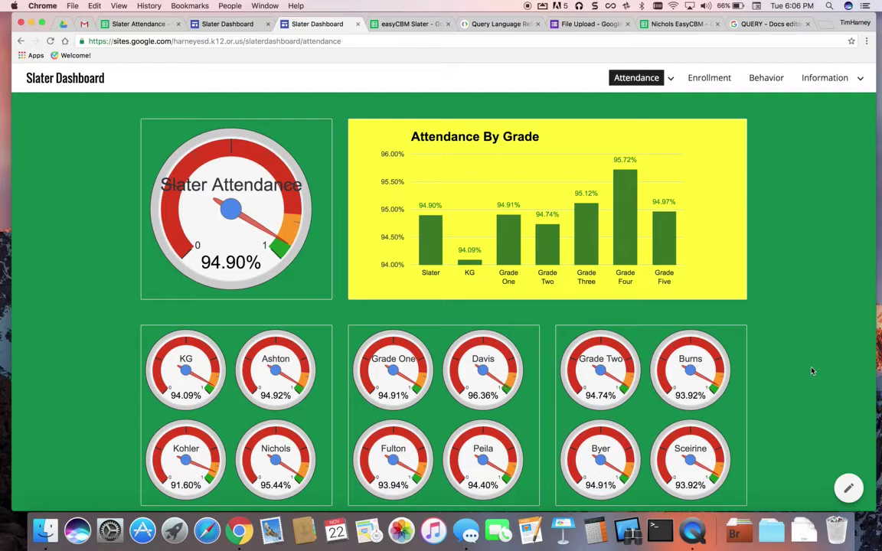
scroll(812, 371, down, 5)
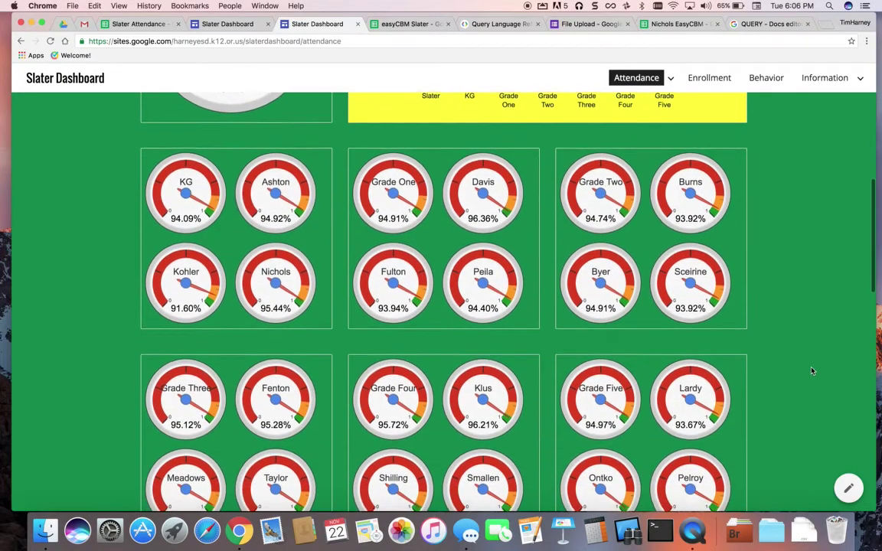
scroll(812, 371, down, 4)
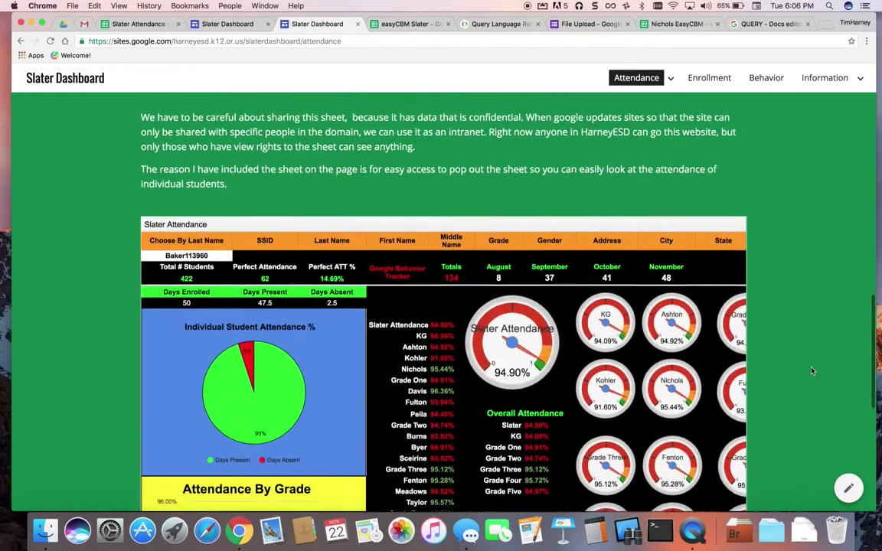
scroll(813, 371, down, 3)
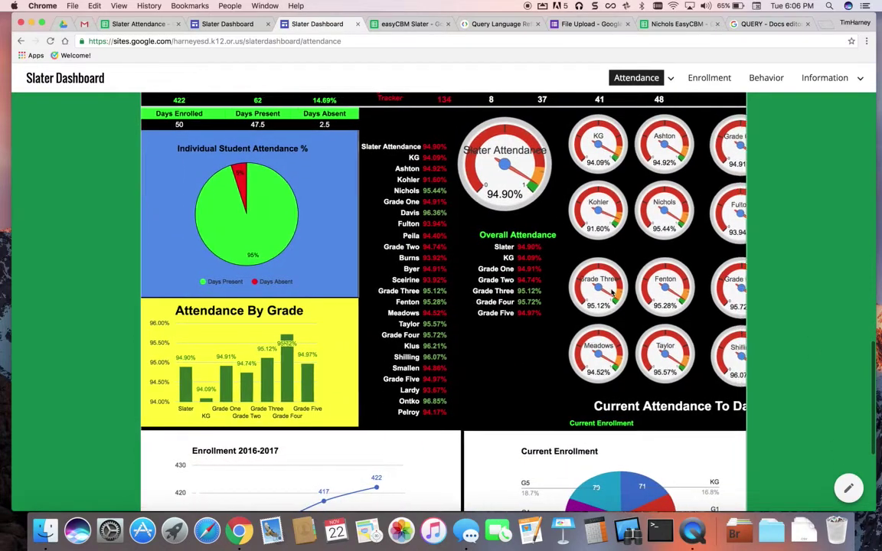
scroll(613, 292, right, 3)
scroll(612, 292, left, 3)
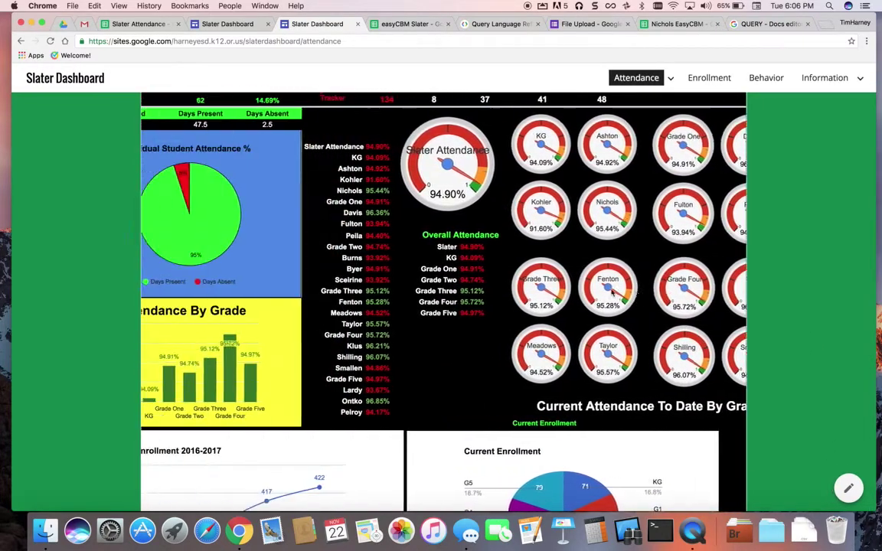
scroll(612, 292, down, 3)
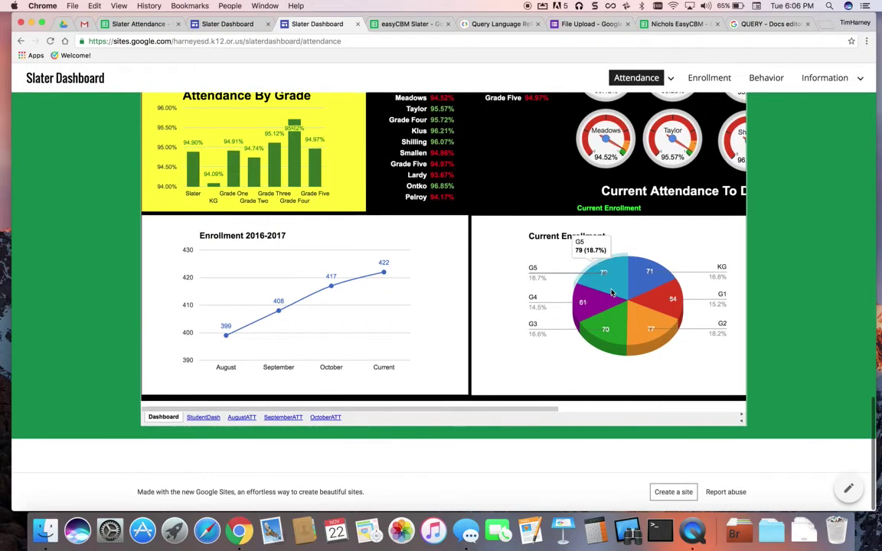
scroll(611, 291, up, 1)
scroll(571, 279, down, 2)
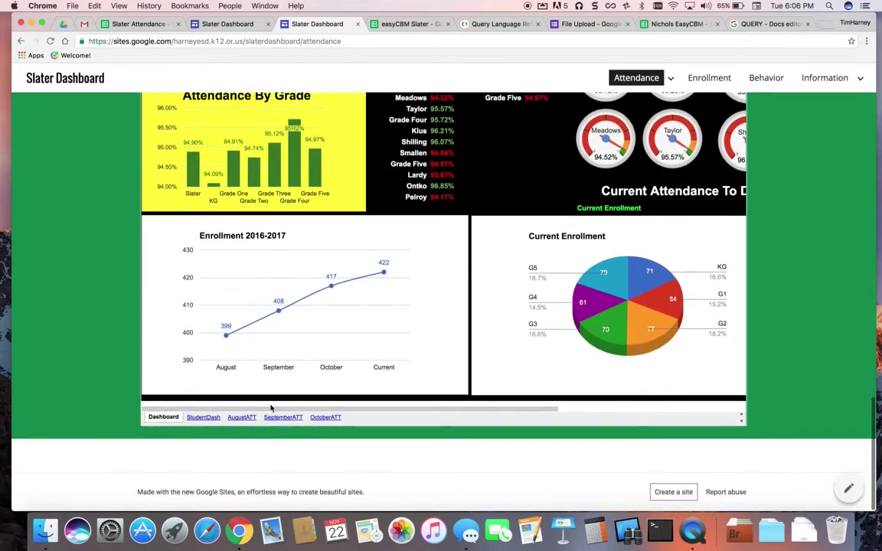
Show the StudentDash sheet in the embedded spreadsheet.
click(212, 420)
scroll(364, 339, up, 5)
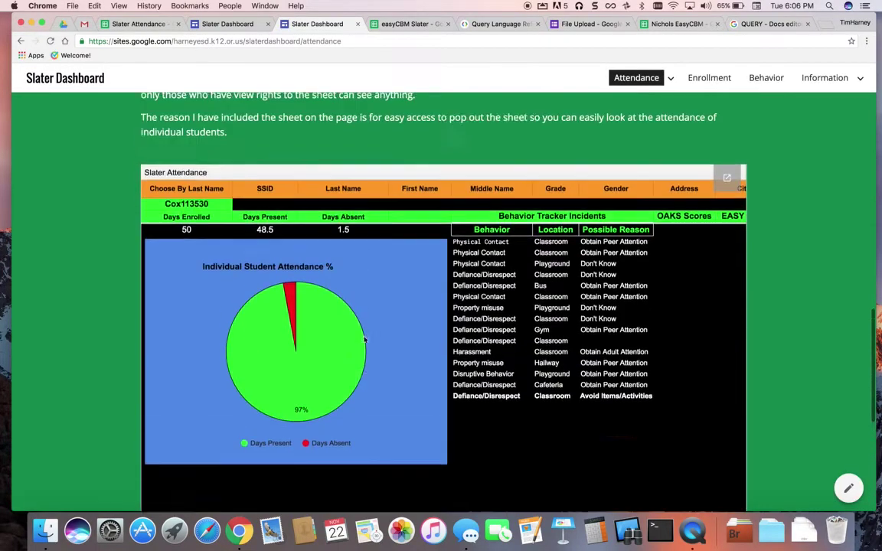
scroll(365, 339, down, 6)
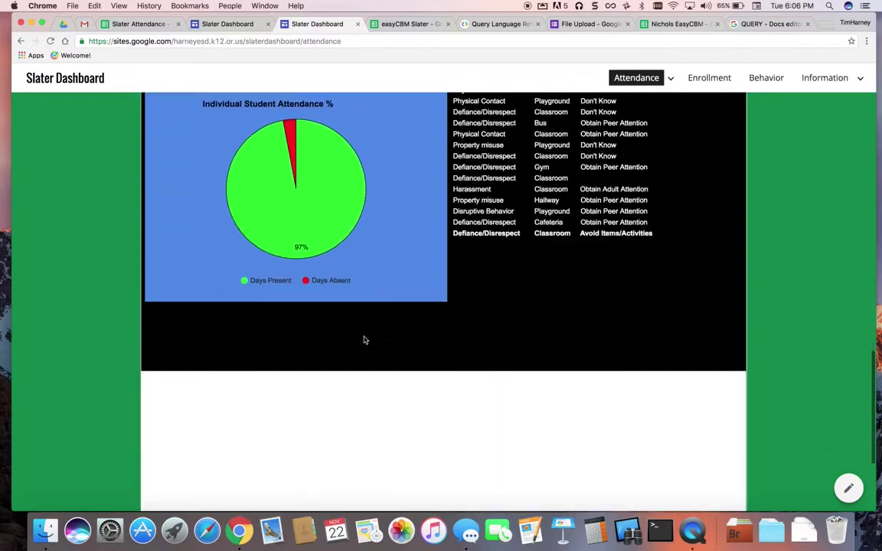
scroll(365, 340, down, 1)
Show the embedded AugustATT sheet with Slater at 97.49%, then return to the page top.
click(242, 417)
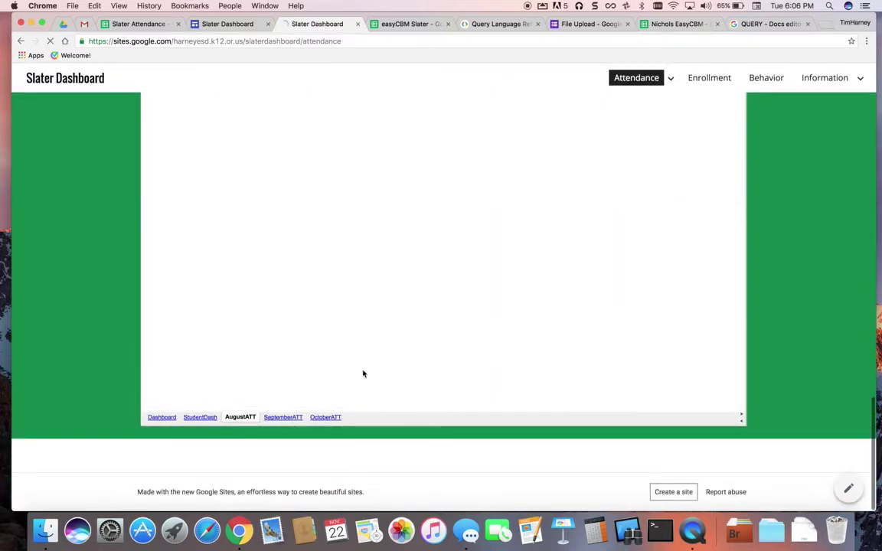
scroll(380, 357, up, 5)
scroll(381, 357, down, 2)
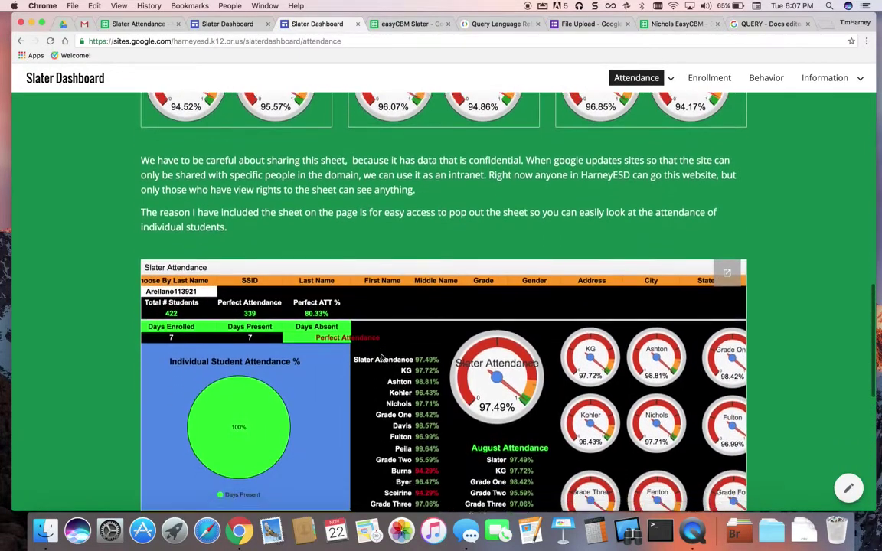
scroll(121, 238, right, 1)
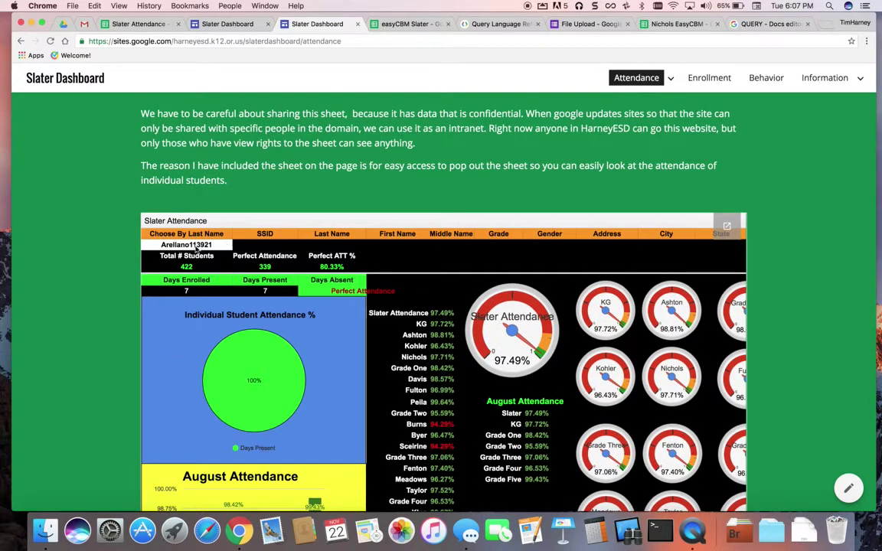
scroll(364, 355, up, 3)
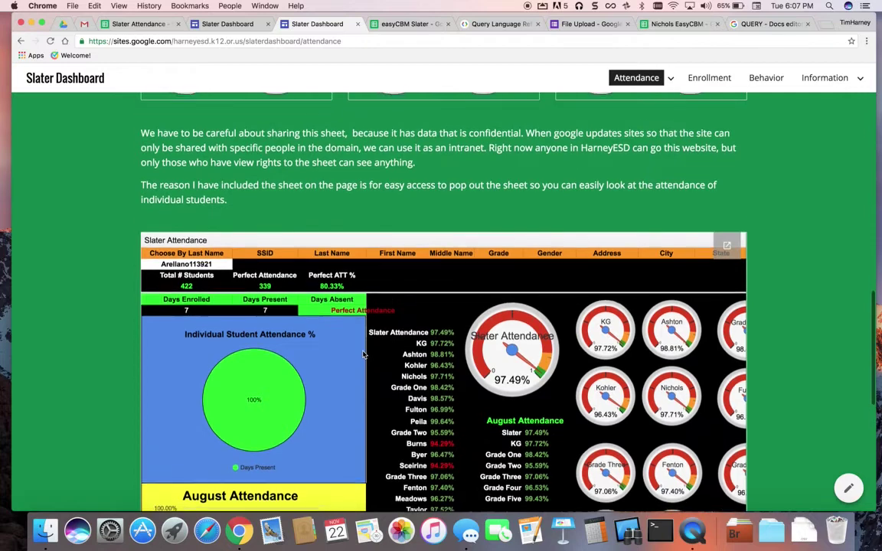
scroll(364, 355, up, 20)
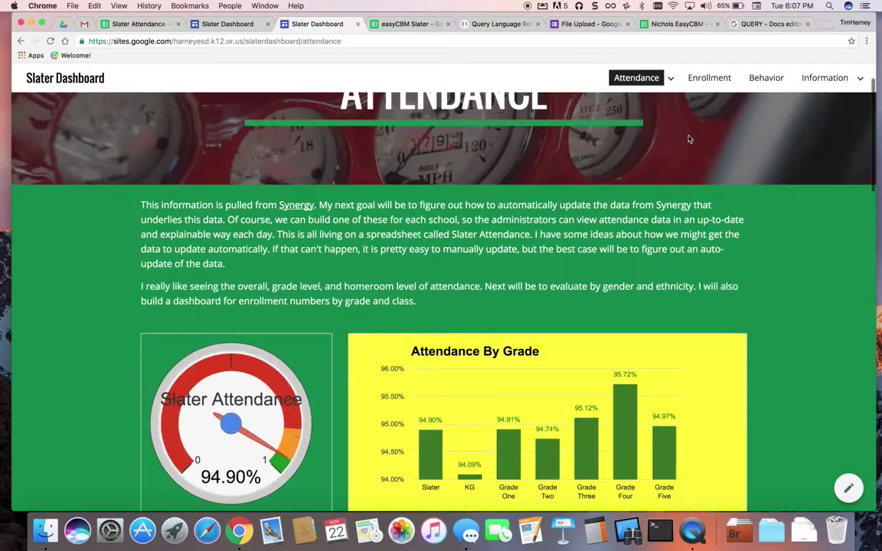
Open Attendance By Month and review the August, September and October charts (97.49%, 95.45%, 94.99%).
mouse_move(636, 78)
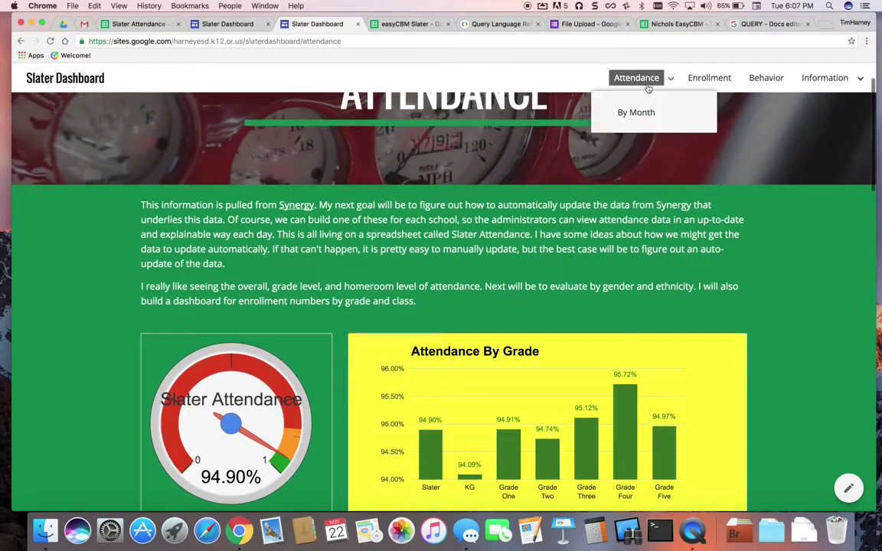
click(637, 112)
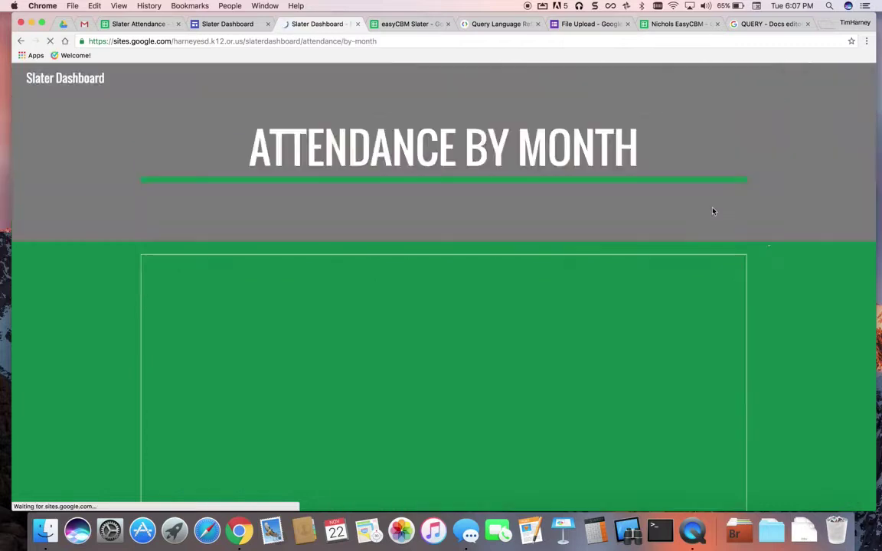
scroll(791, 320, down, 10)
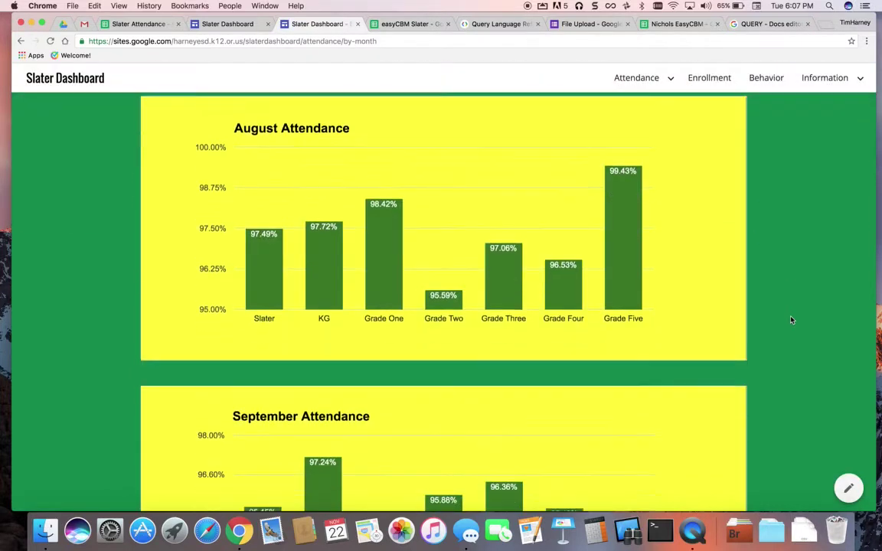
scroll(791, 320, down, 3)
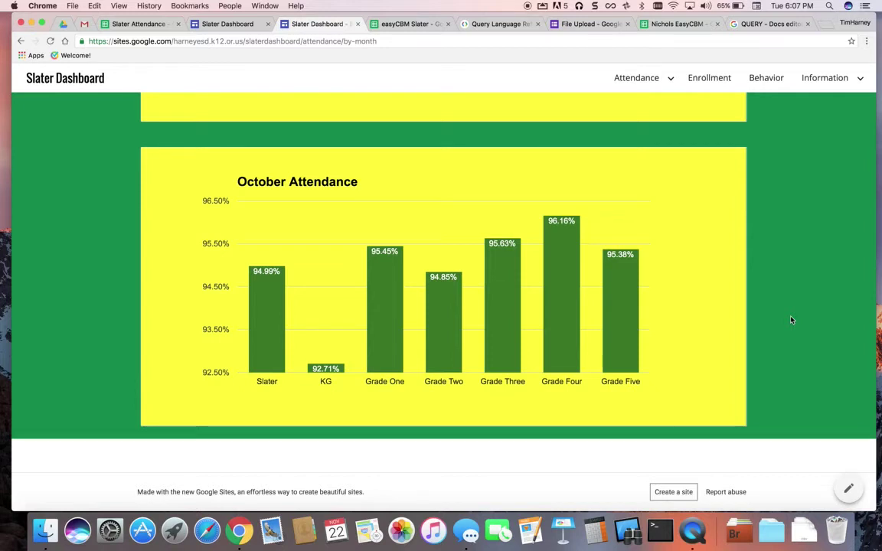
scroll(792, 320, up, 4)
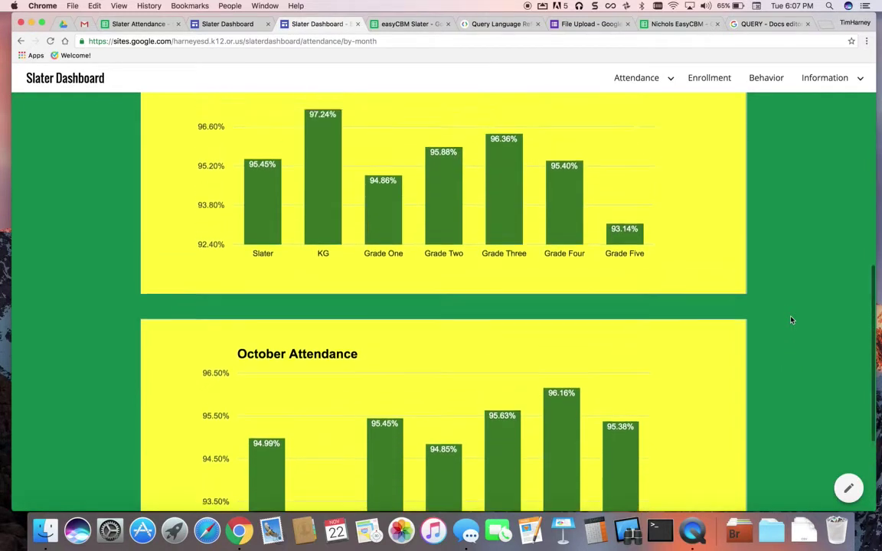
scroll(792, 320, up, 2)
scroll(792, 317, down, 1)
mouse_move(318, 182)
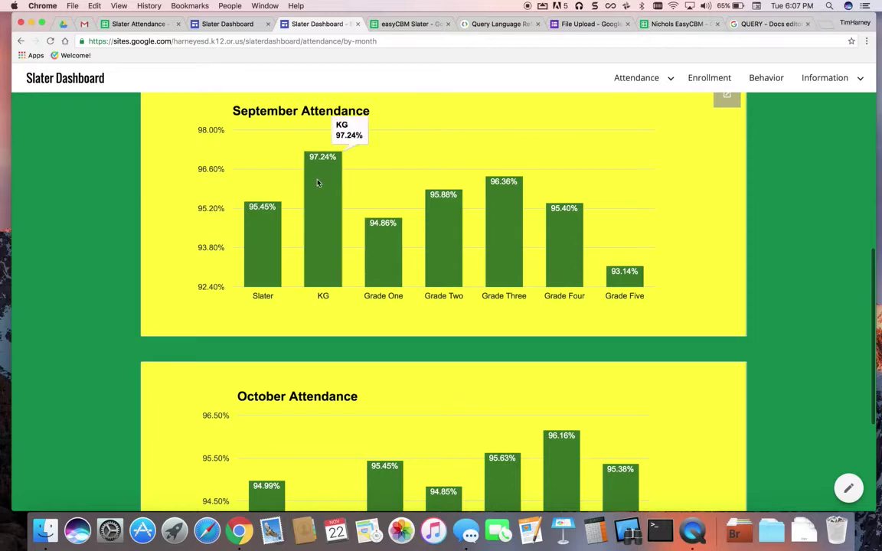
scroll(318, 183, down, 3)
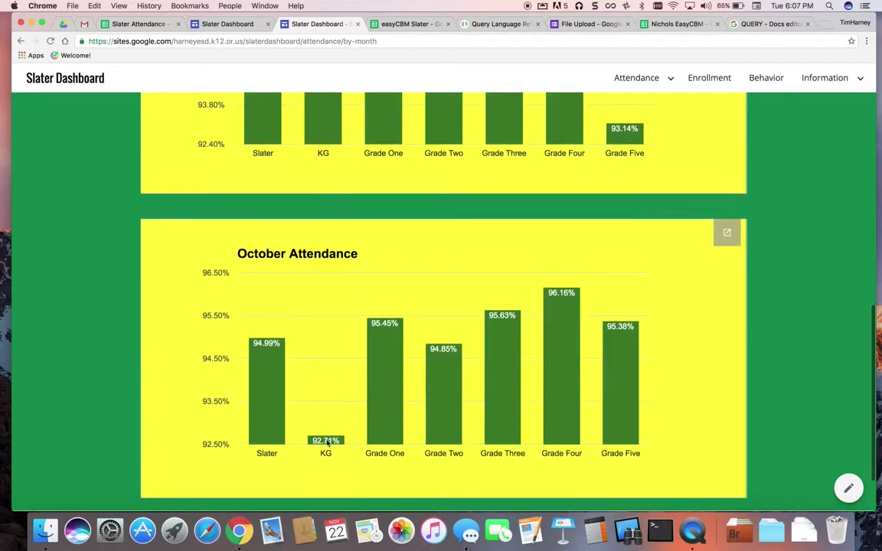
scroll(498, 209, up, 14)
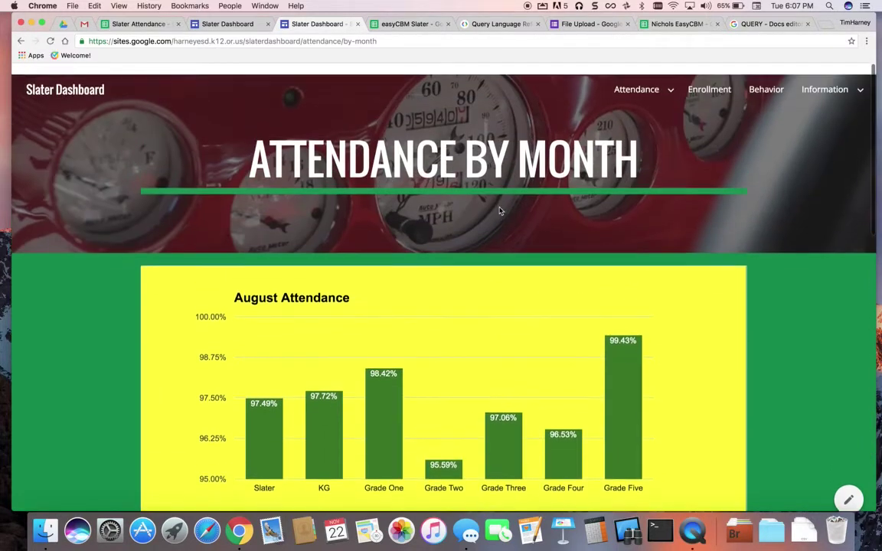
scroll(499, 211, down, 1)
Review the Enrollment page's ethnicity, grade-level and gender pie charts, then move to the Behavior page.
click(709, 77)
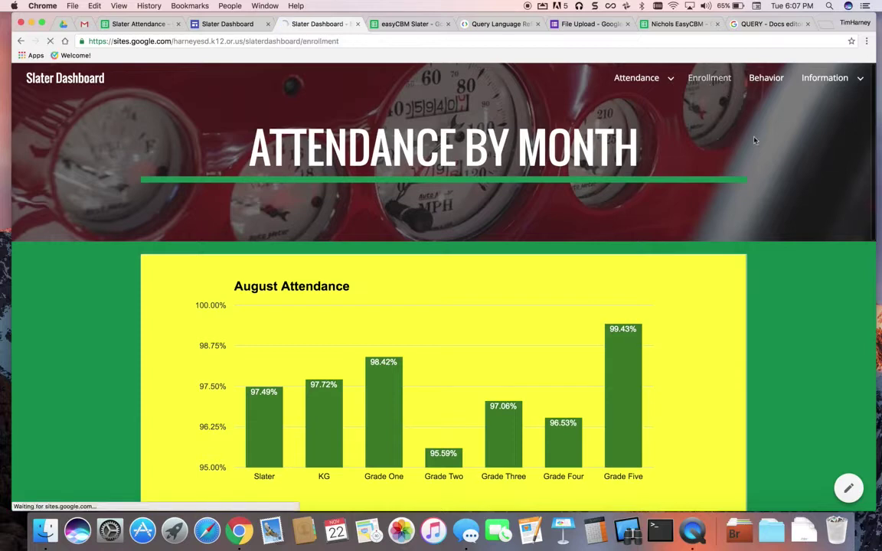
scroll(778, 256, down, 5)
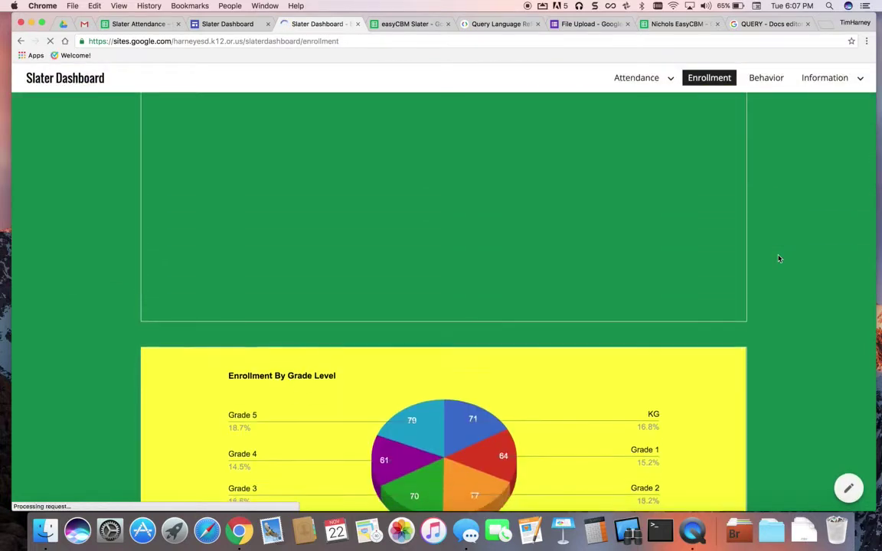
scroll(778, 257, up, 3)
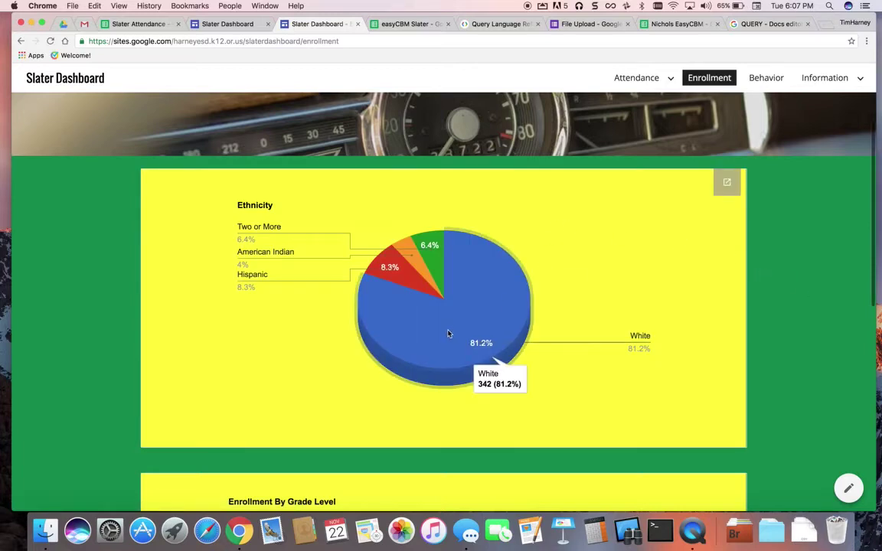
scroll(683, 303, down, 5)
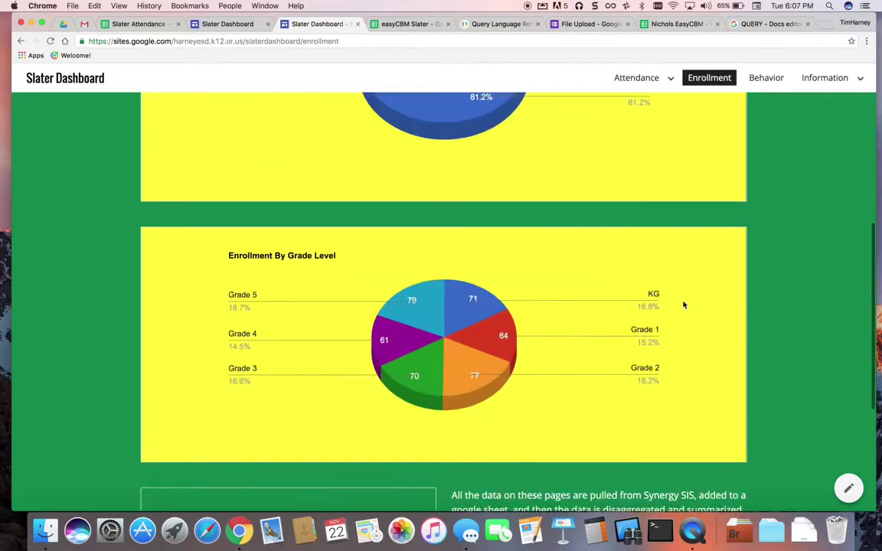
scroll(684, 305, down, 2)
mouse_move(418, 243)
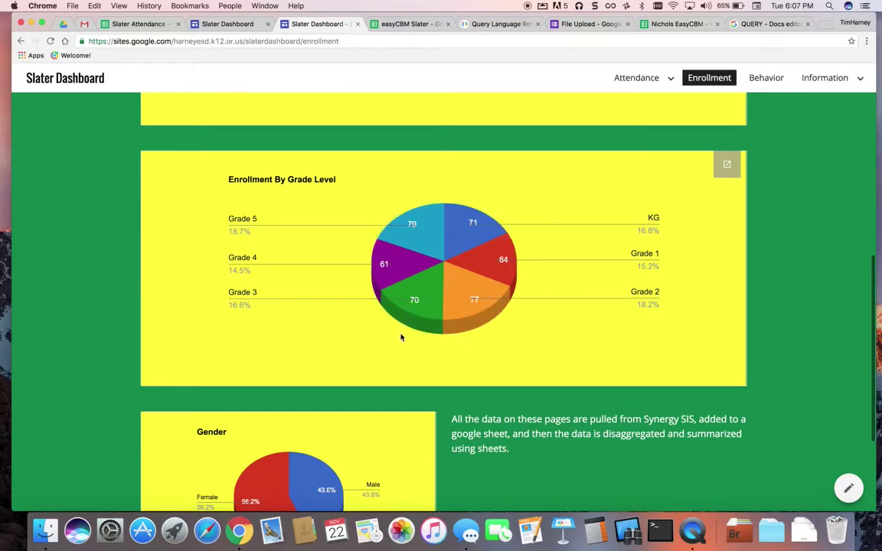
scroll(400, 335, down, 1)
scroll(401, 335, down, 2)
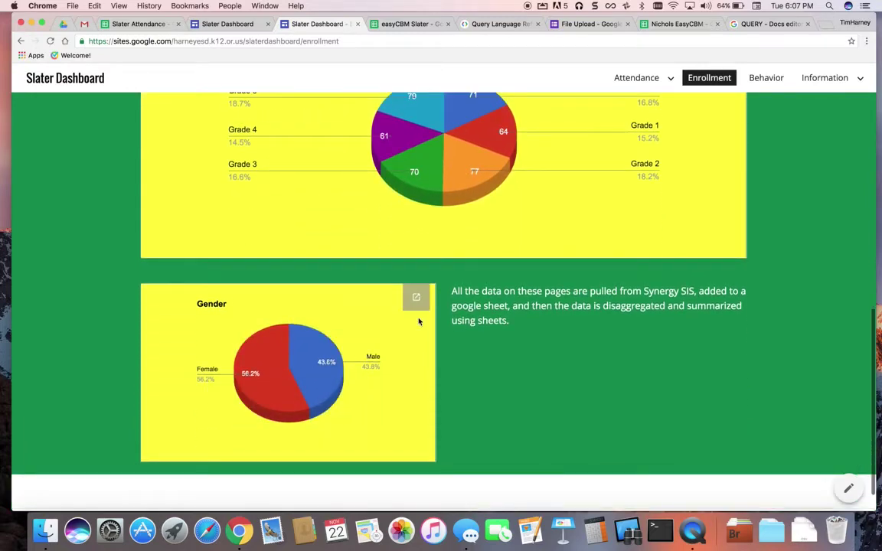
scroll(417, 320, up, 9)
scroll(418, 325, up, 2)
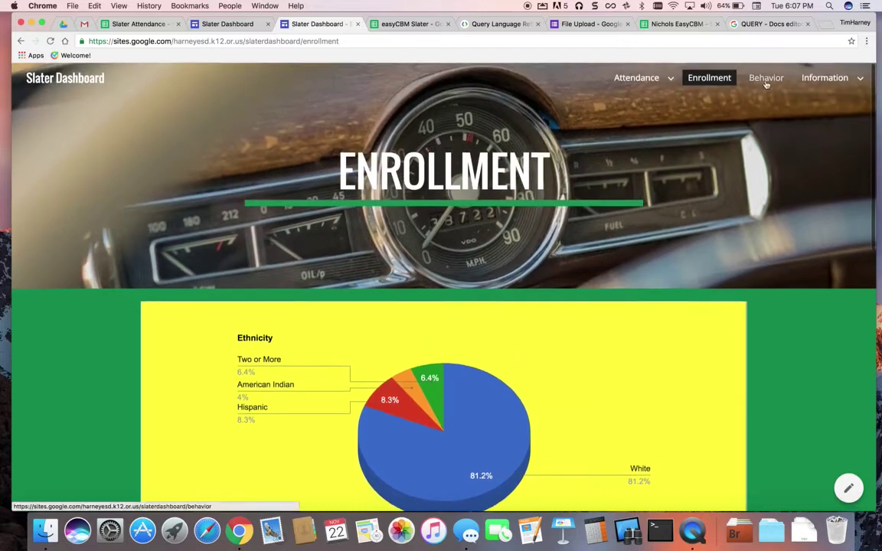
click(768, 80)
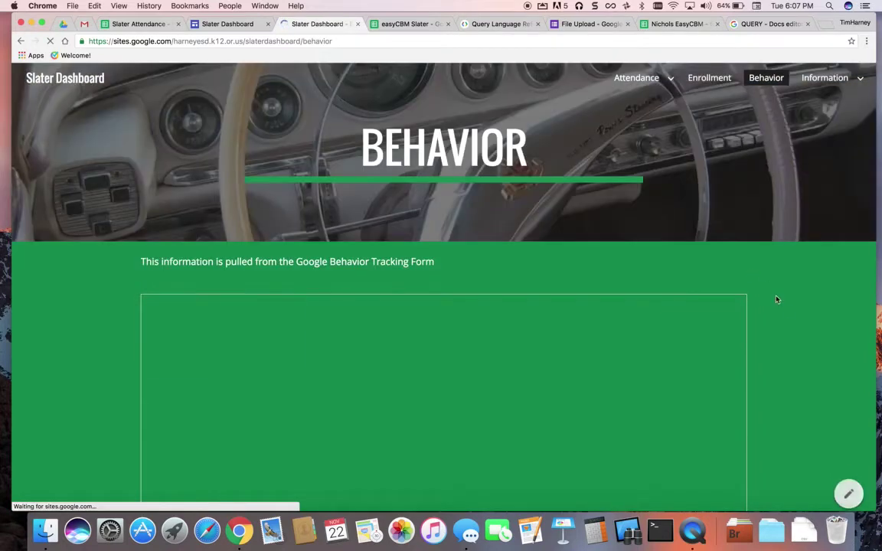
Inspect the Number of Incidents Per Month chart, rising from 8 in August to 48 in November.
scroll(788, 313, down, 3)
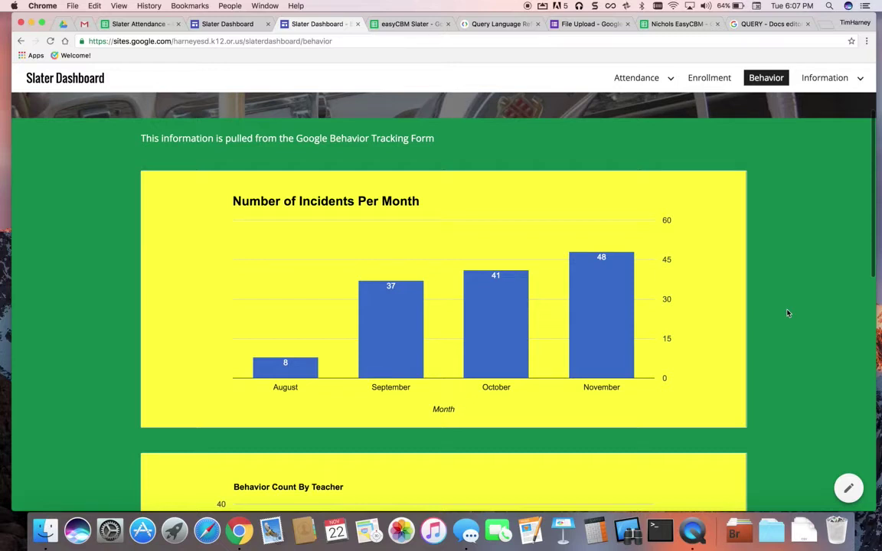
mouse_move(385, 304)
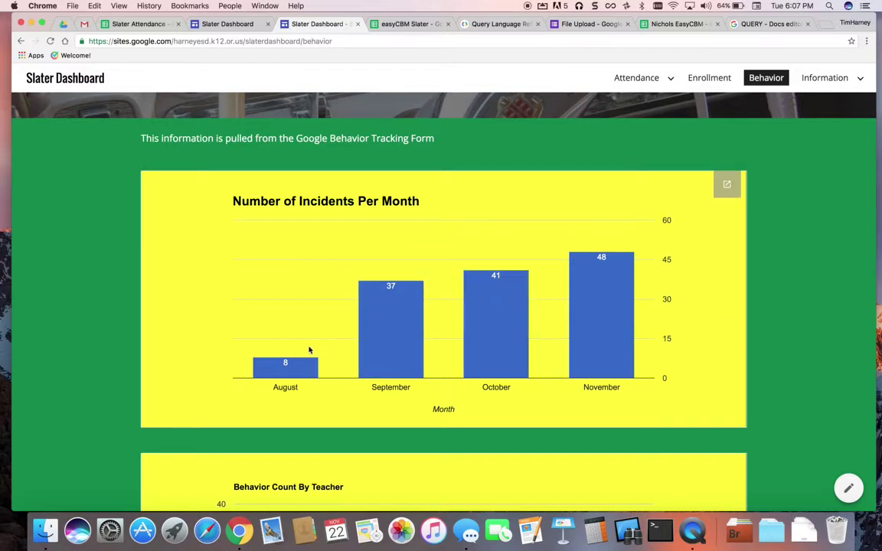
mouse_move(629, 319)
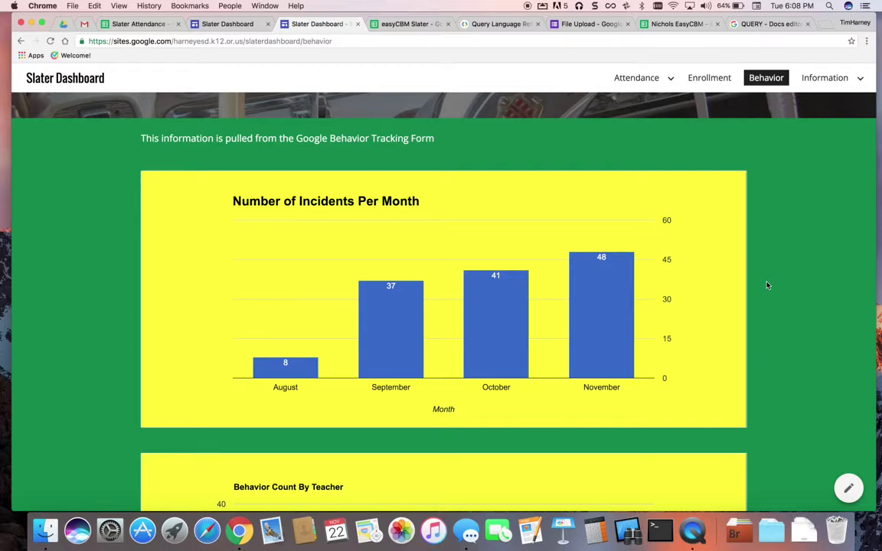
scroll(747, 329, down, 1)
scroll(752, 330, down, 10)
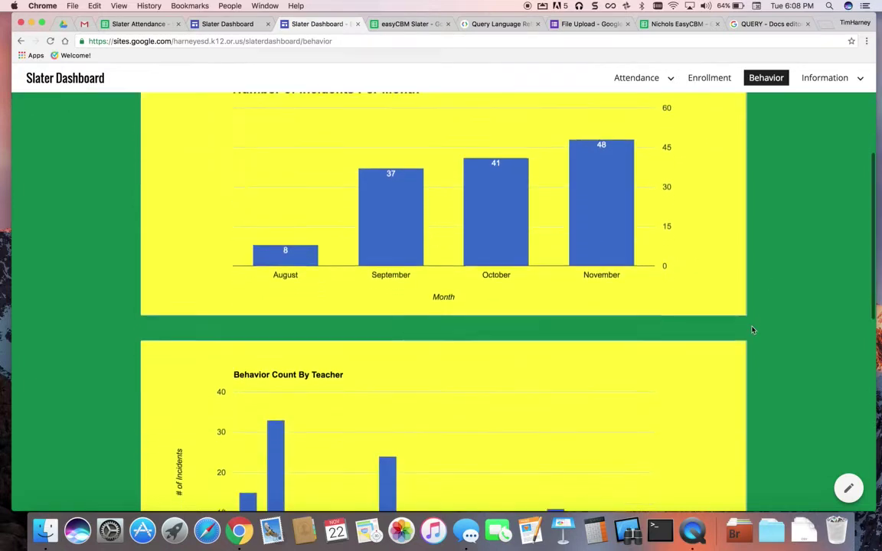
scroll(753, 330, down, 5)
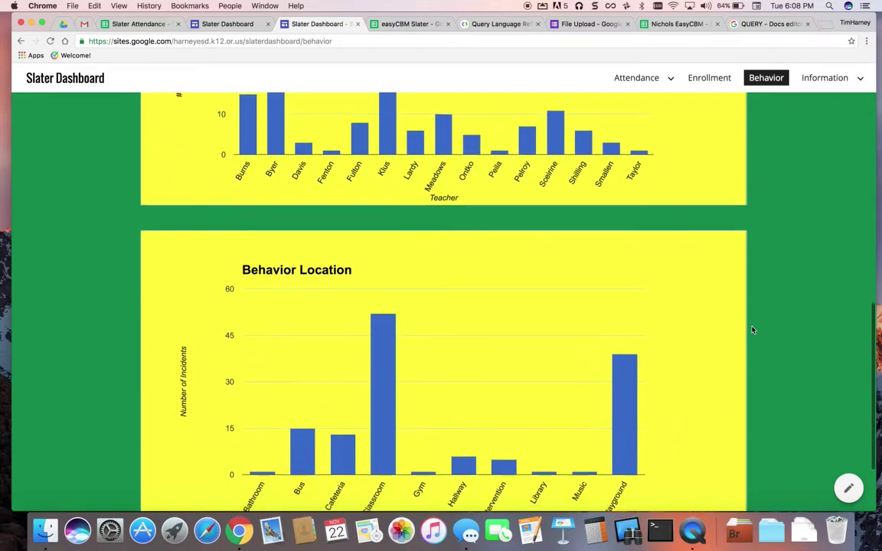
scroll(752, 330, up, 15)
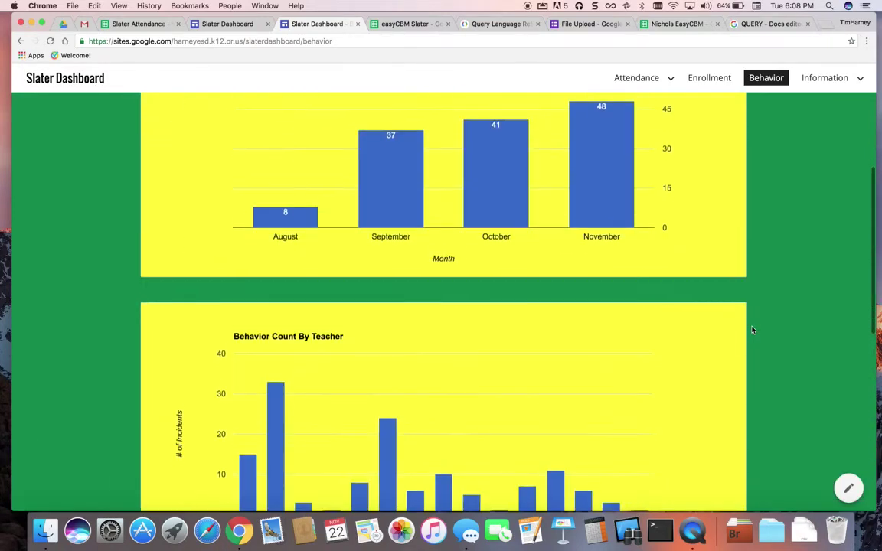
Open the Information page and scroll through its observation filters and charts.
mouse_move(826, 84)
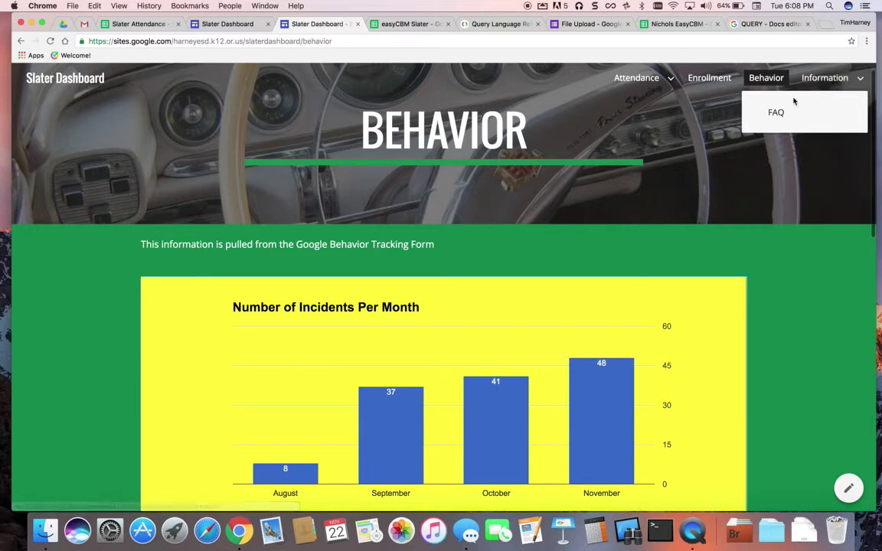
click(821, 80)
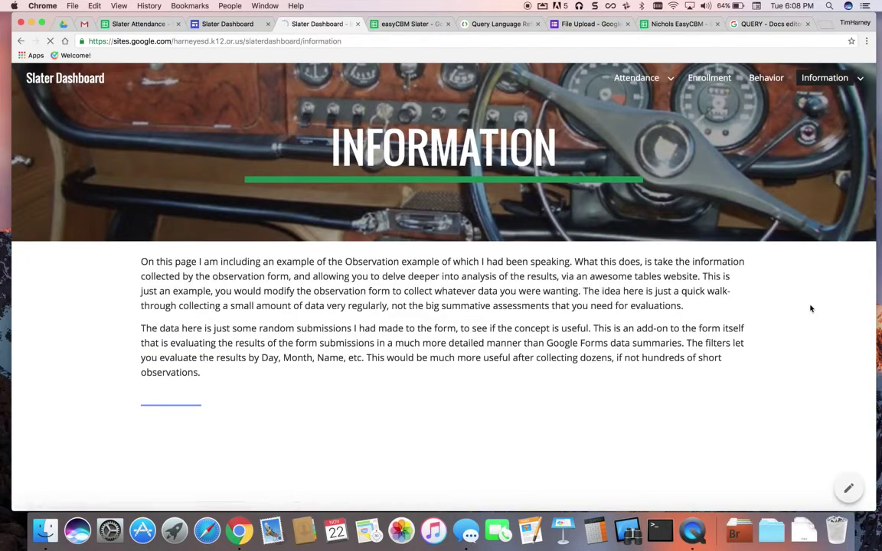
scroll(810, 308, down, 5)
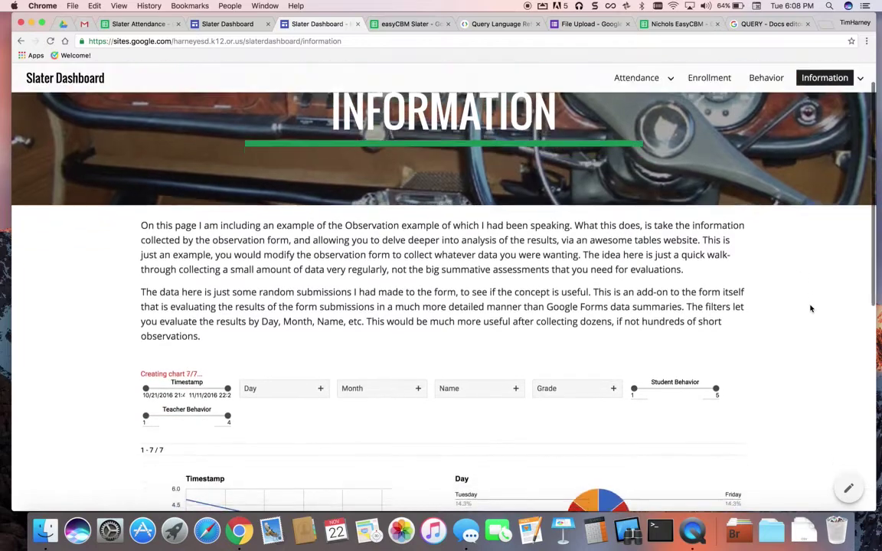
scroll(810, 308, down, 5)
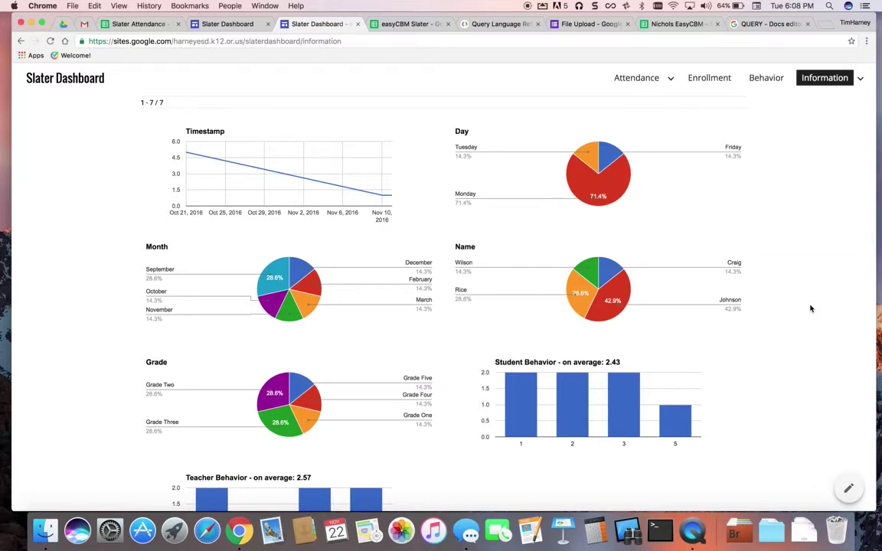
scroll(811, 309, down, 2)
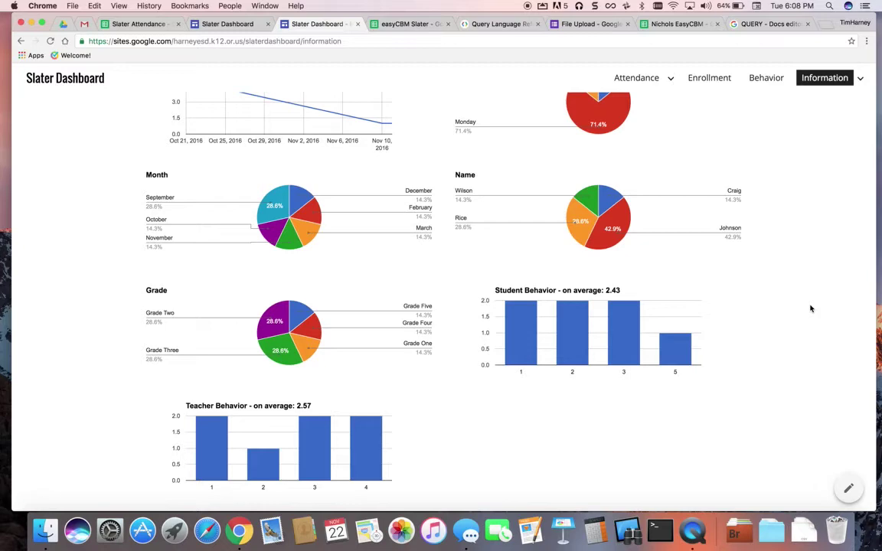
scroll(811, 309, up, 3)
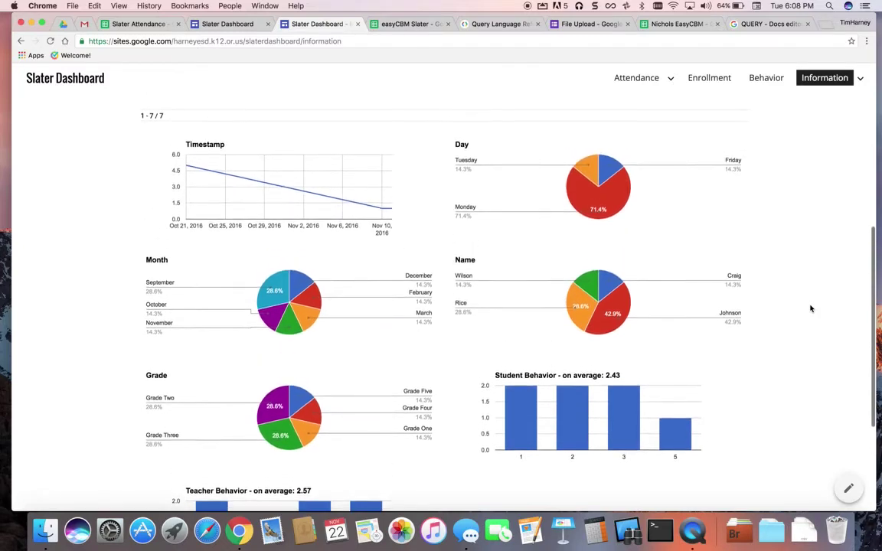
scroll(811, 308, up, 3)
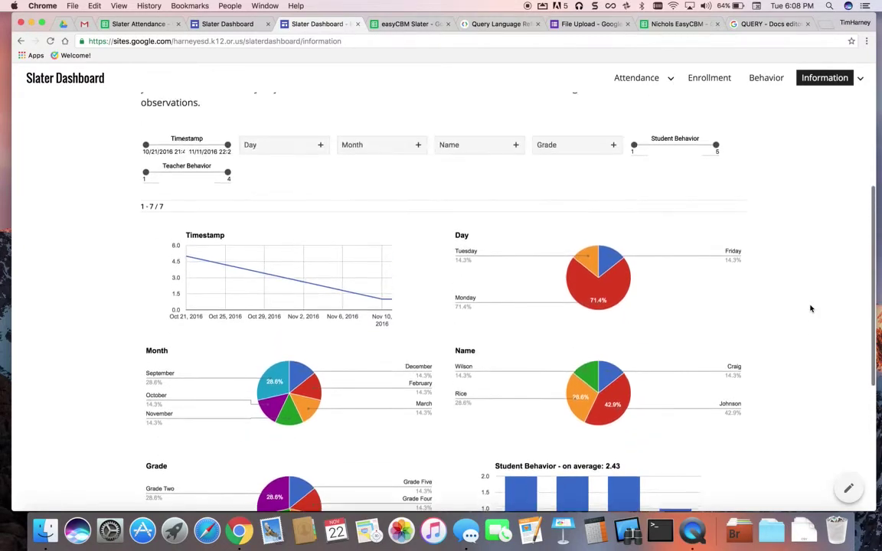
scroll(811, 308, up, 5)
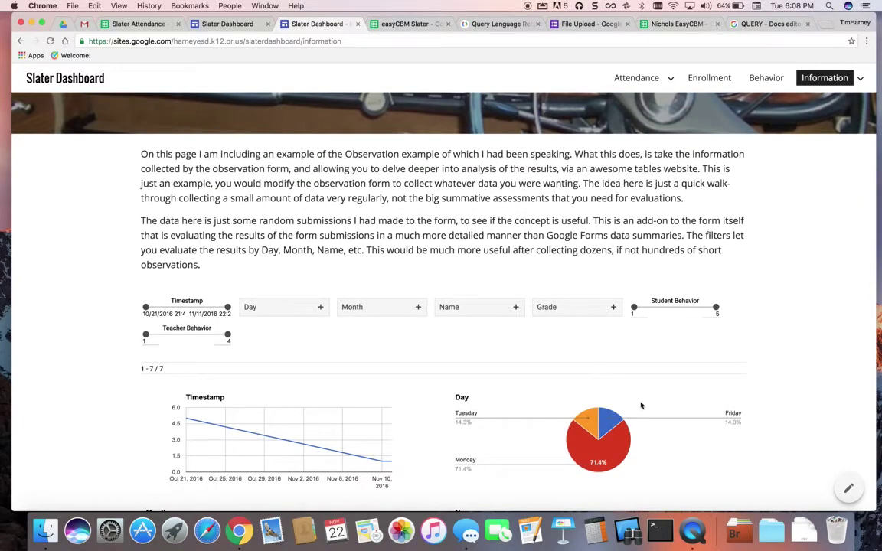
Check the lower observation charts again, then show the pages listed under Information.
scroll(680, 463, down, 14)
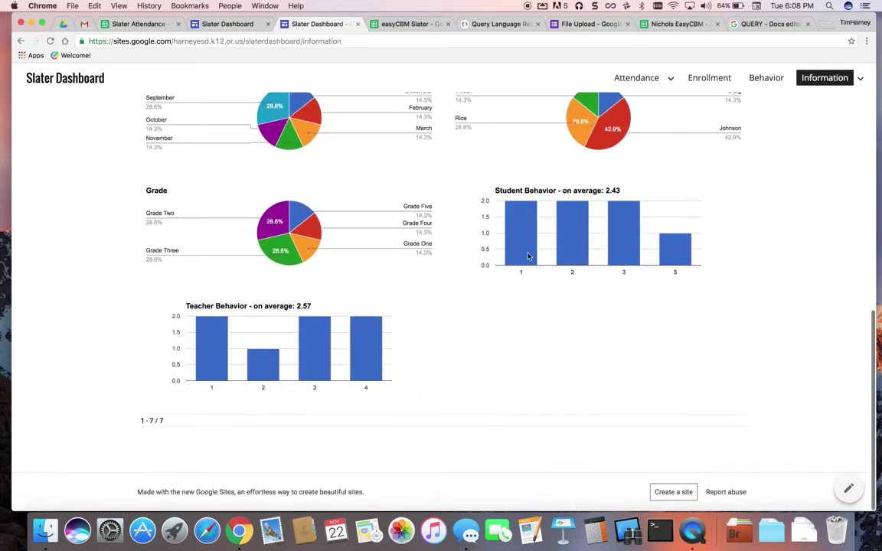
mouse_move(211, 331)
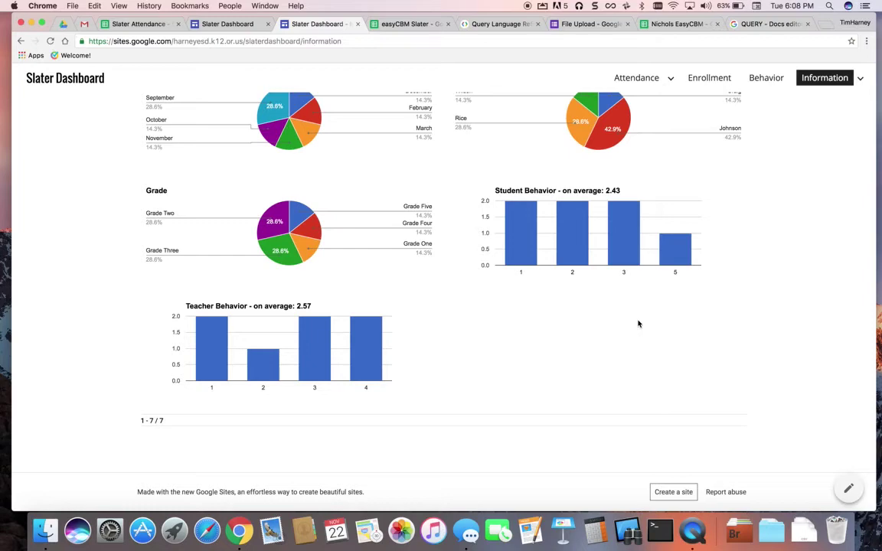
scroll(608, 325, up, 10)
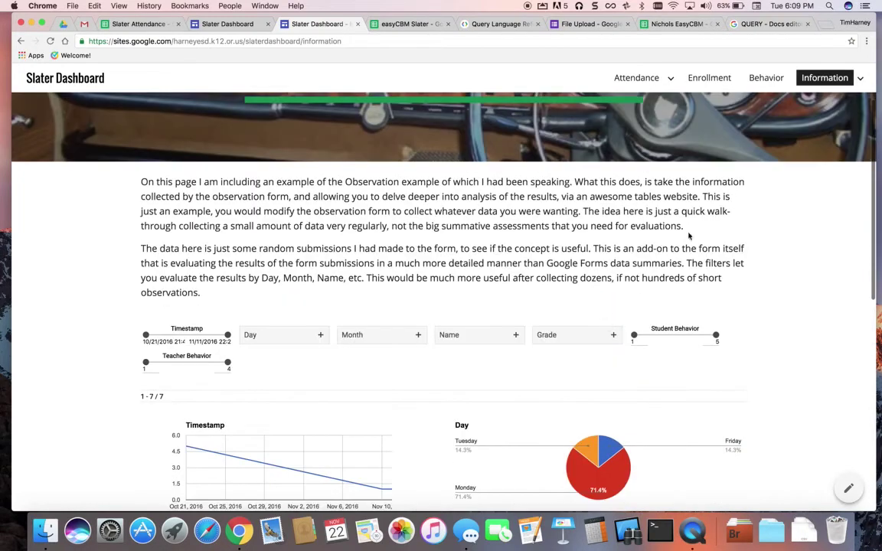
click(860, 79)
On the FAQ page, expand the automatic Synergy updates answer and open Zapier's site in another tab.
click(775, 113)
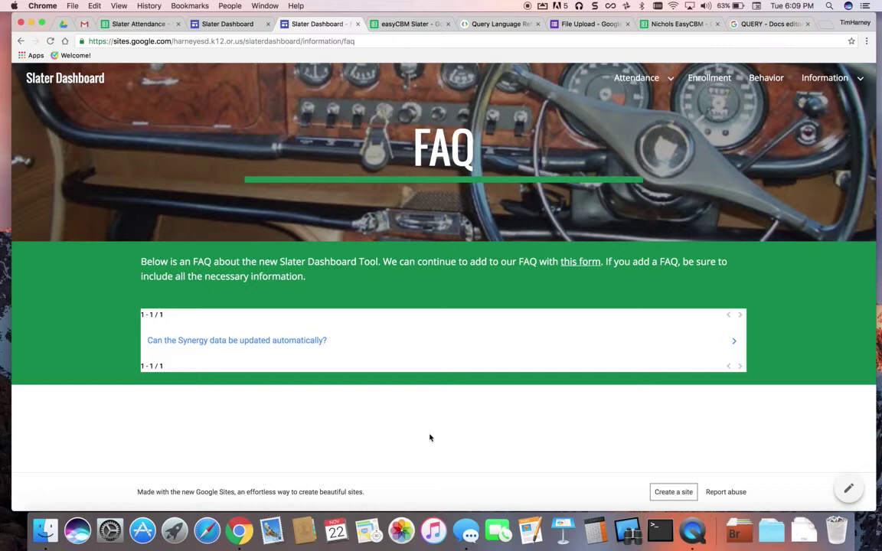
click(302, 342)
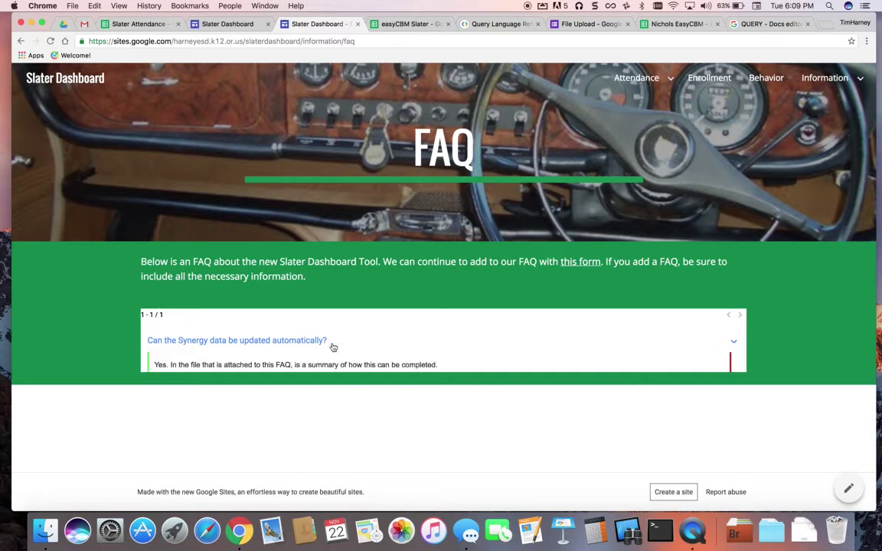
scroll(453, 354, down, 1)
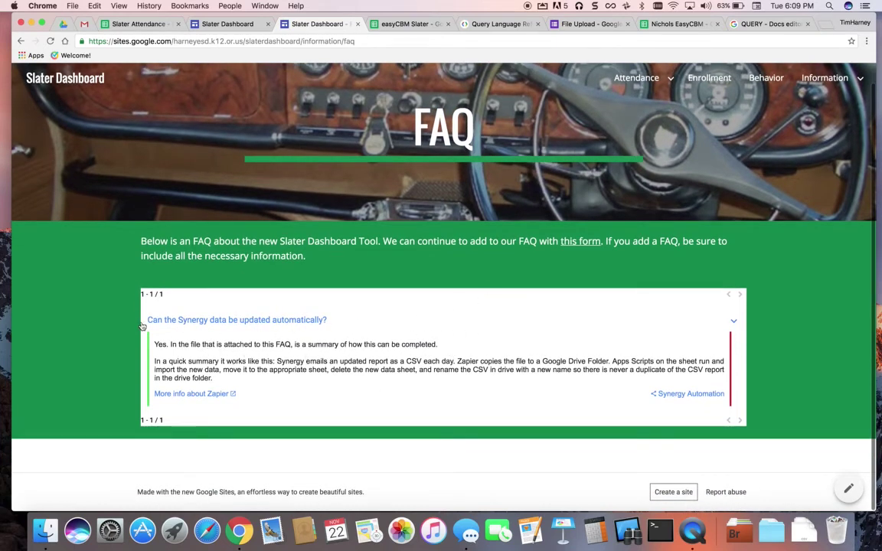
click(212, 395)
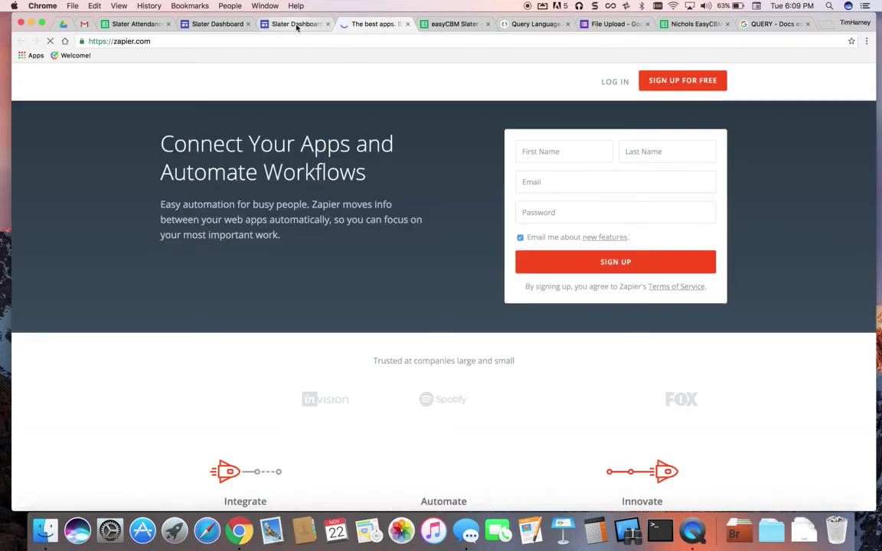
click(296, 26)
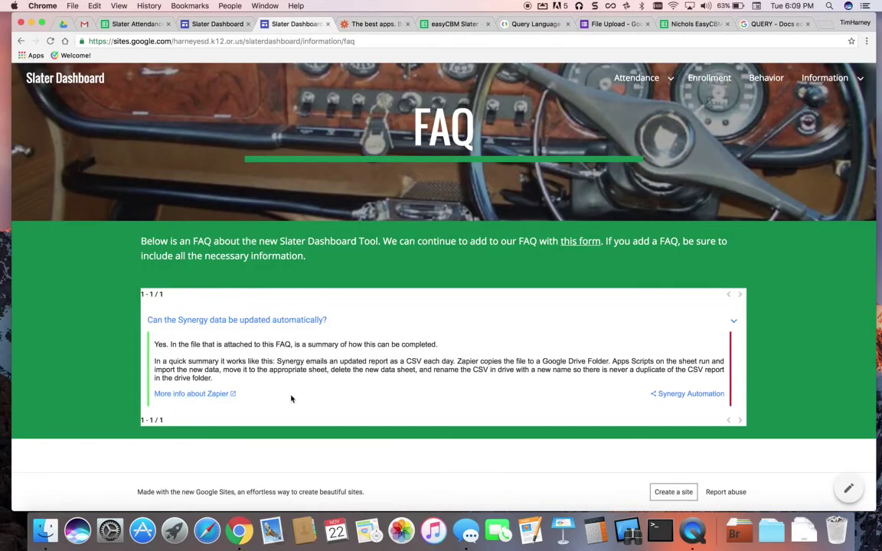
Open the attached Synergy Automation Google Doc and skim its overview, goals and procedures.
click(686, 397)
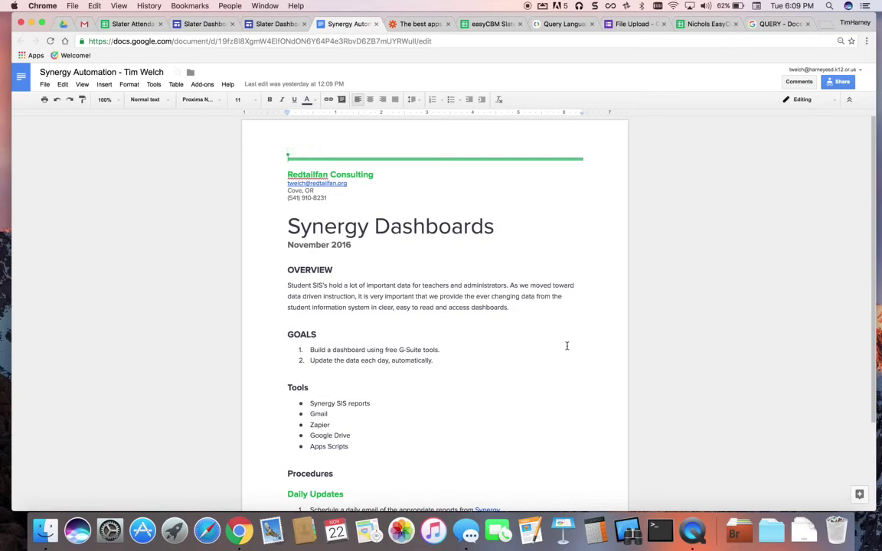
scroll(567, 346, down, 3)
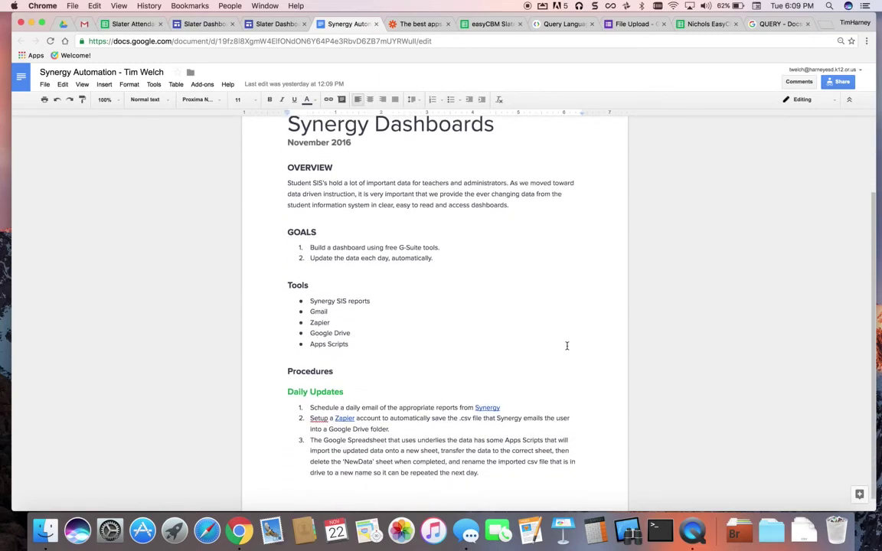
scroll(567, 346, up, 3)
scroll(567, 346, down, 1)
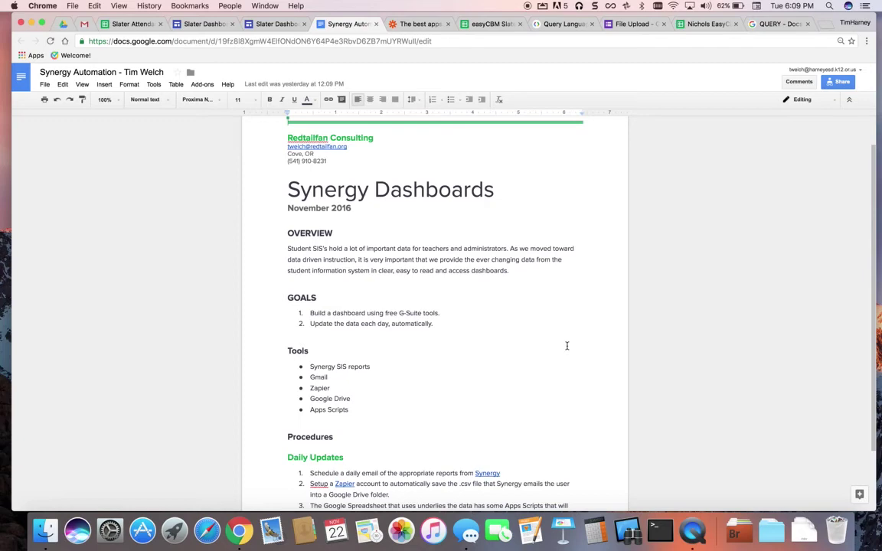
scroll(566, 346, up, 1)
Close the Docs tab and review the Attendance page's 94.90% gauge, grade chart and class gauges.
click(375, 24)
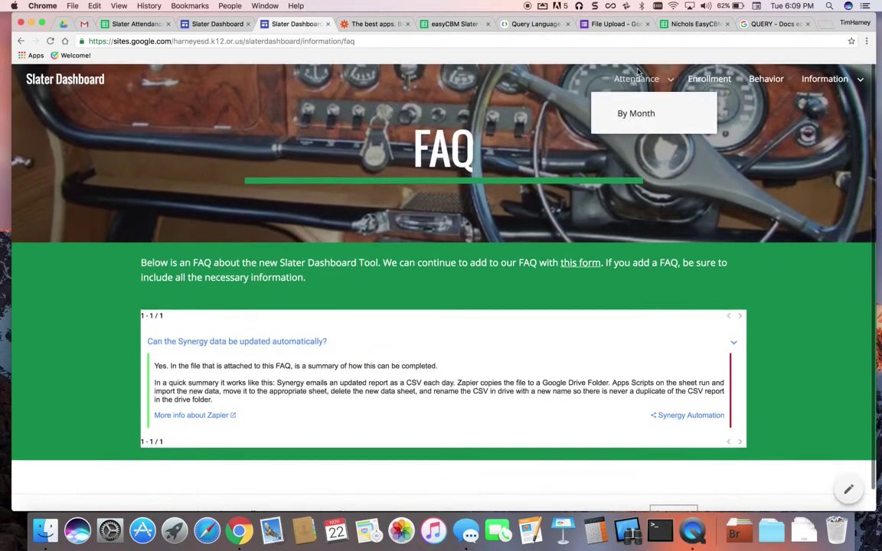
click(633, 84)
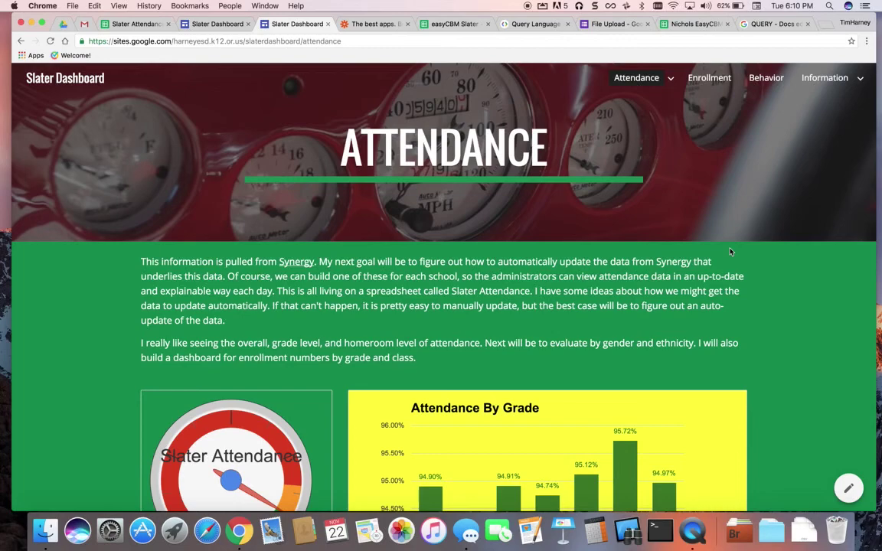
scroll(839, 343, down, 8)
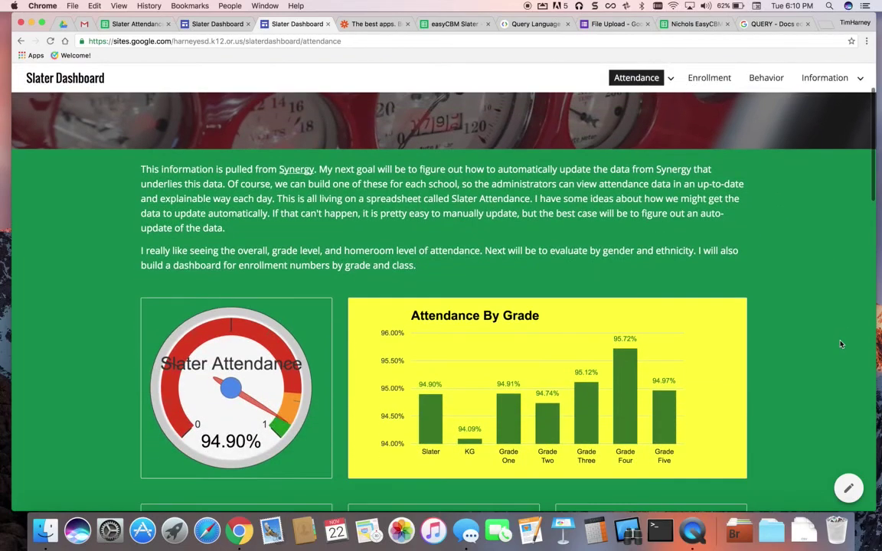
scroll(840, 344, down, 15)
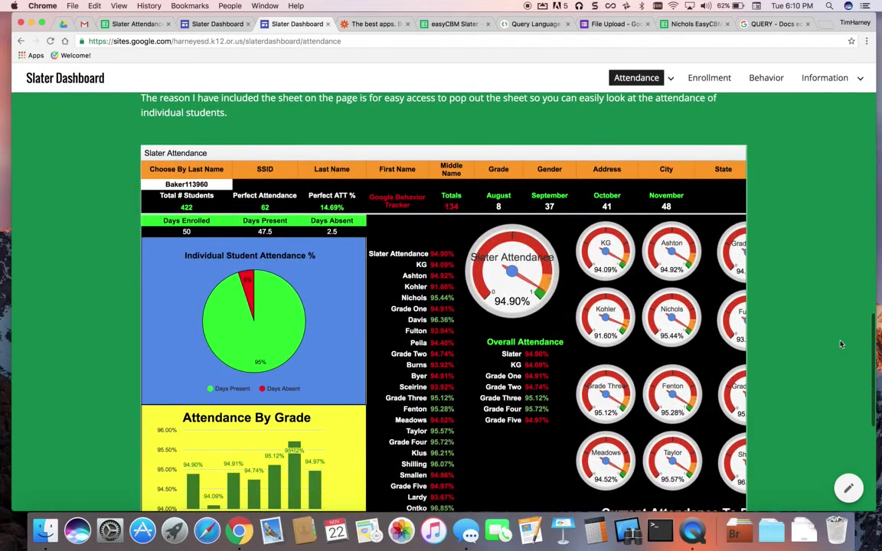
scroll(814, 385, down, 2)
scroll(814, 386, down, 1)
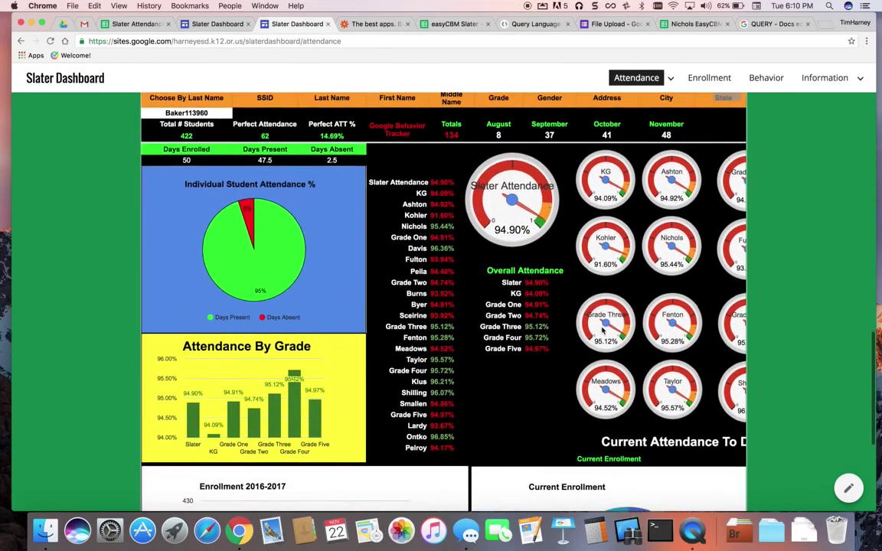
scroll(603, 329, right, 5)
scroll(603, 329, left, 5)
scroll(781, 209, up, 15)
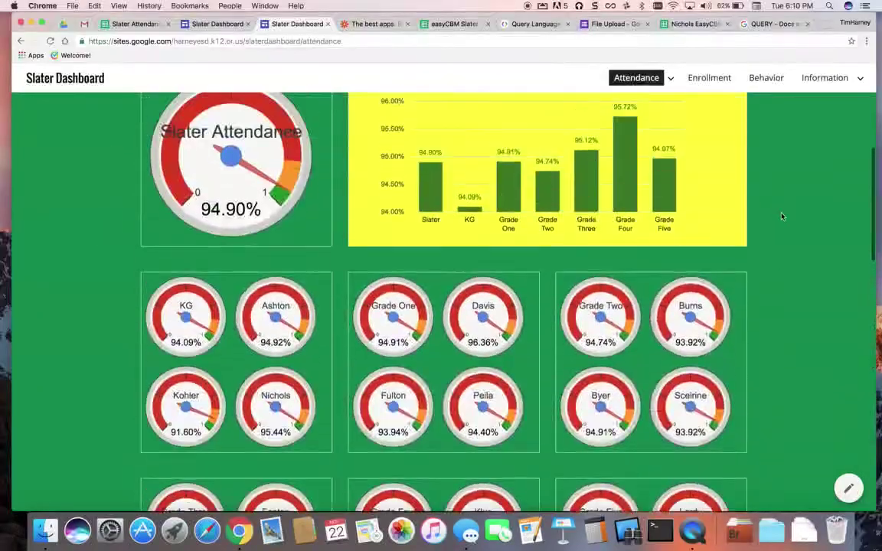